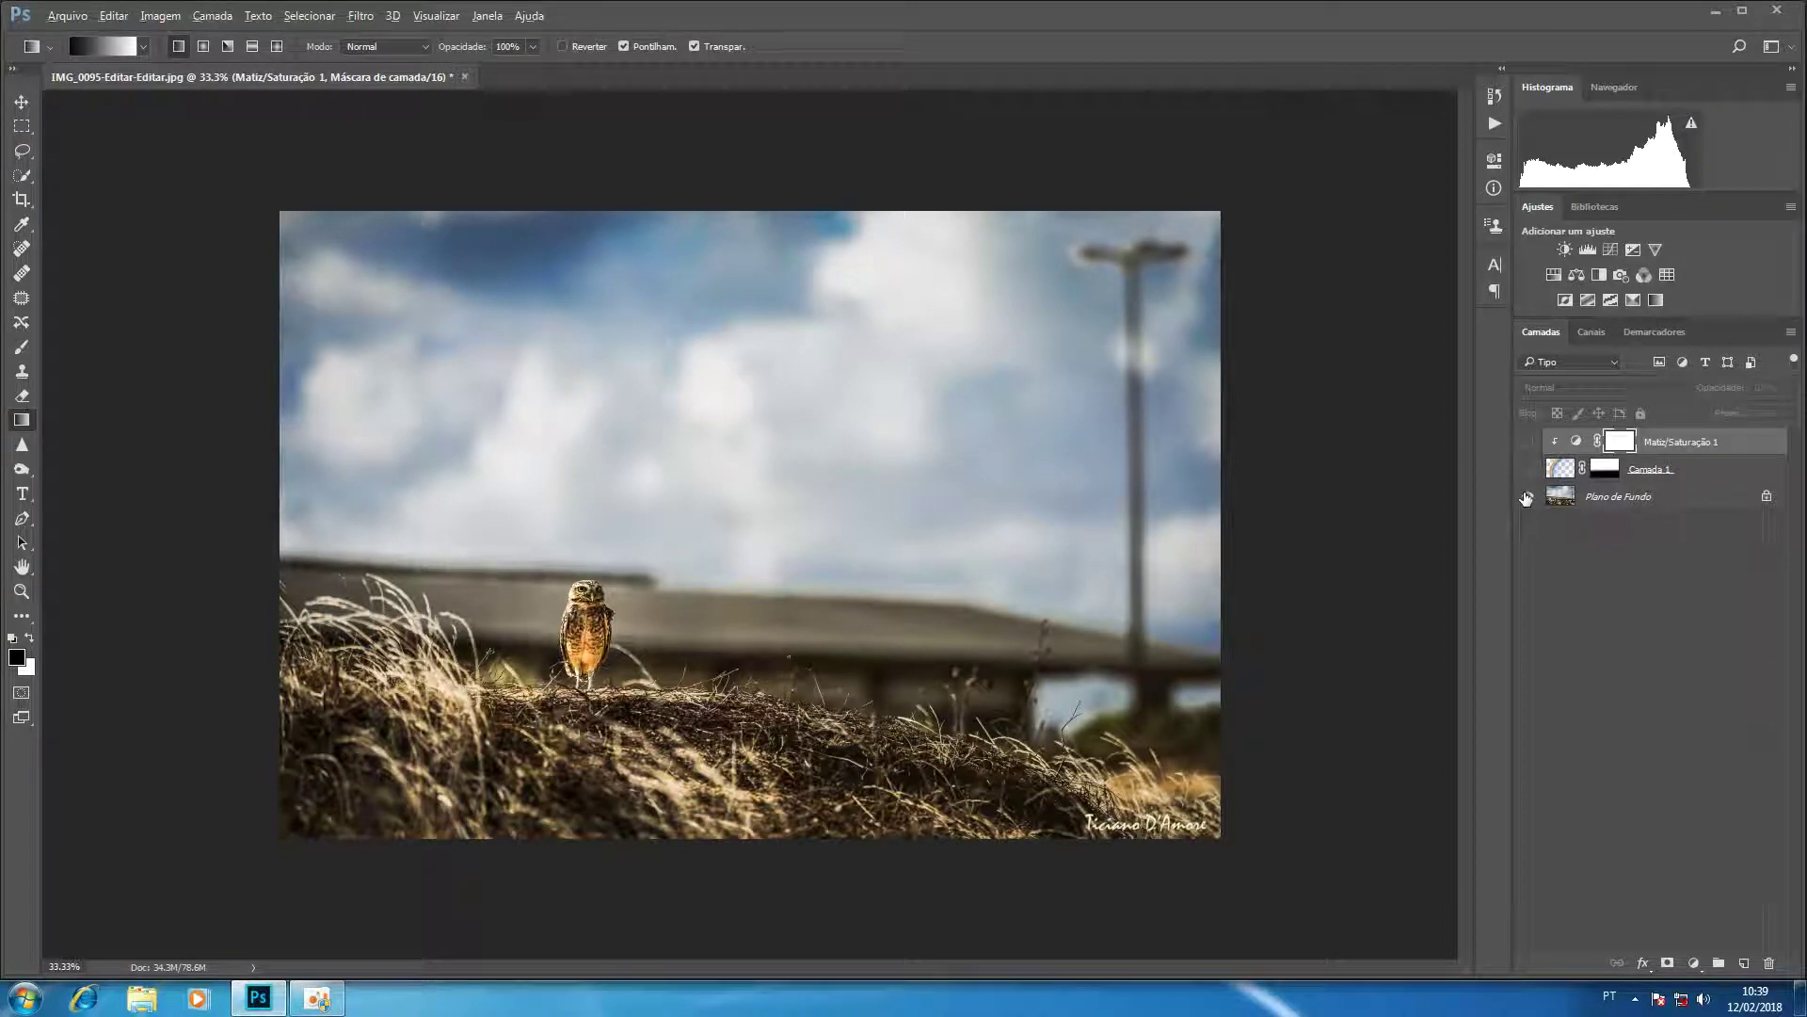
Turn the hidden rainbow layers' visibility back on to show the finished owl photo
left_click(1527, 496, "alt")
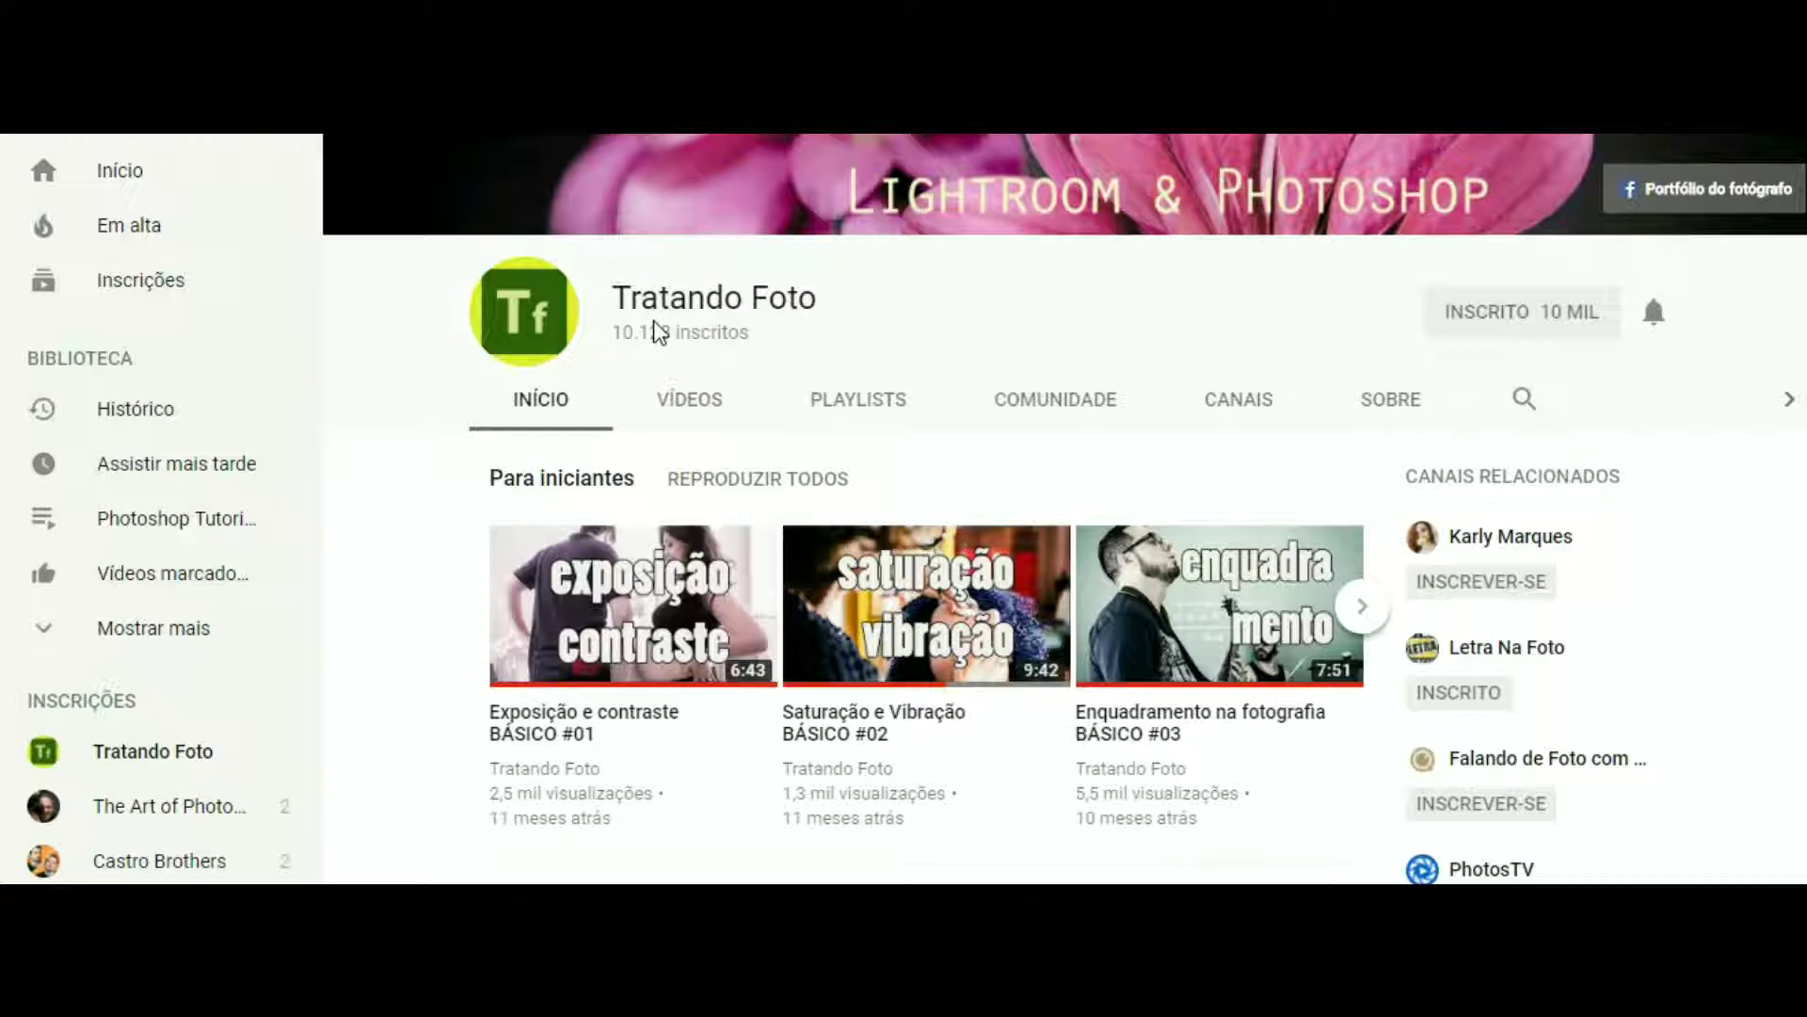
Play the Tratando Foto Lightroom playlist, browse its videos, then return to the Photoshop owl photo
left_click(868, 414)
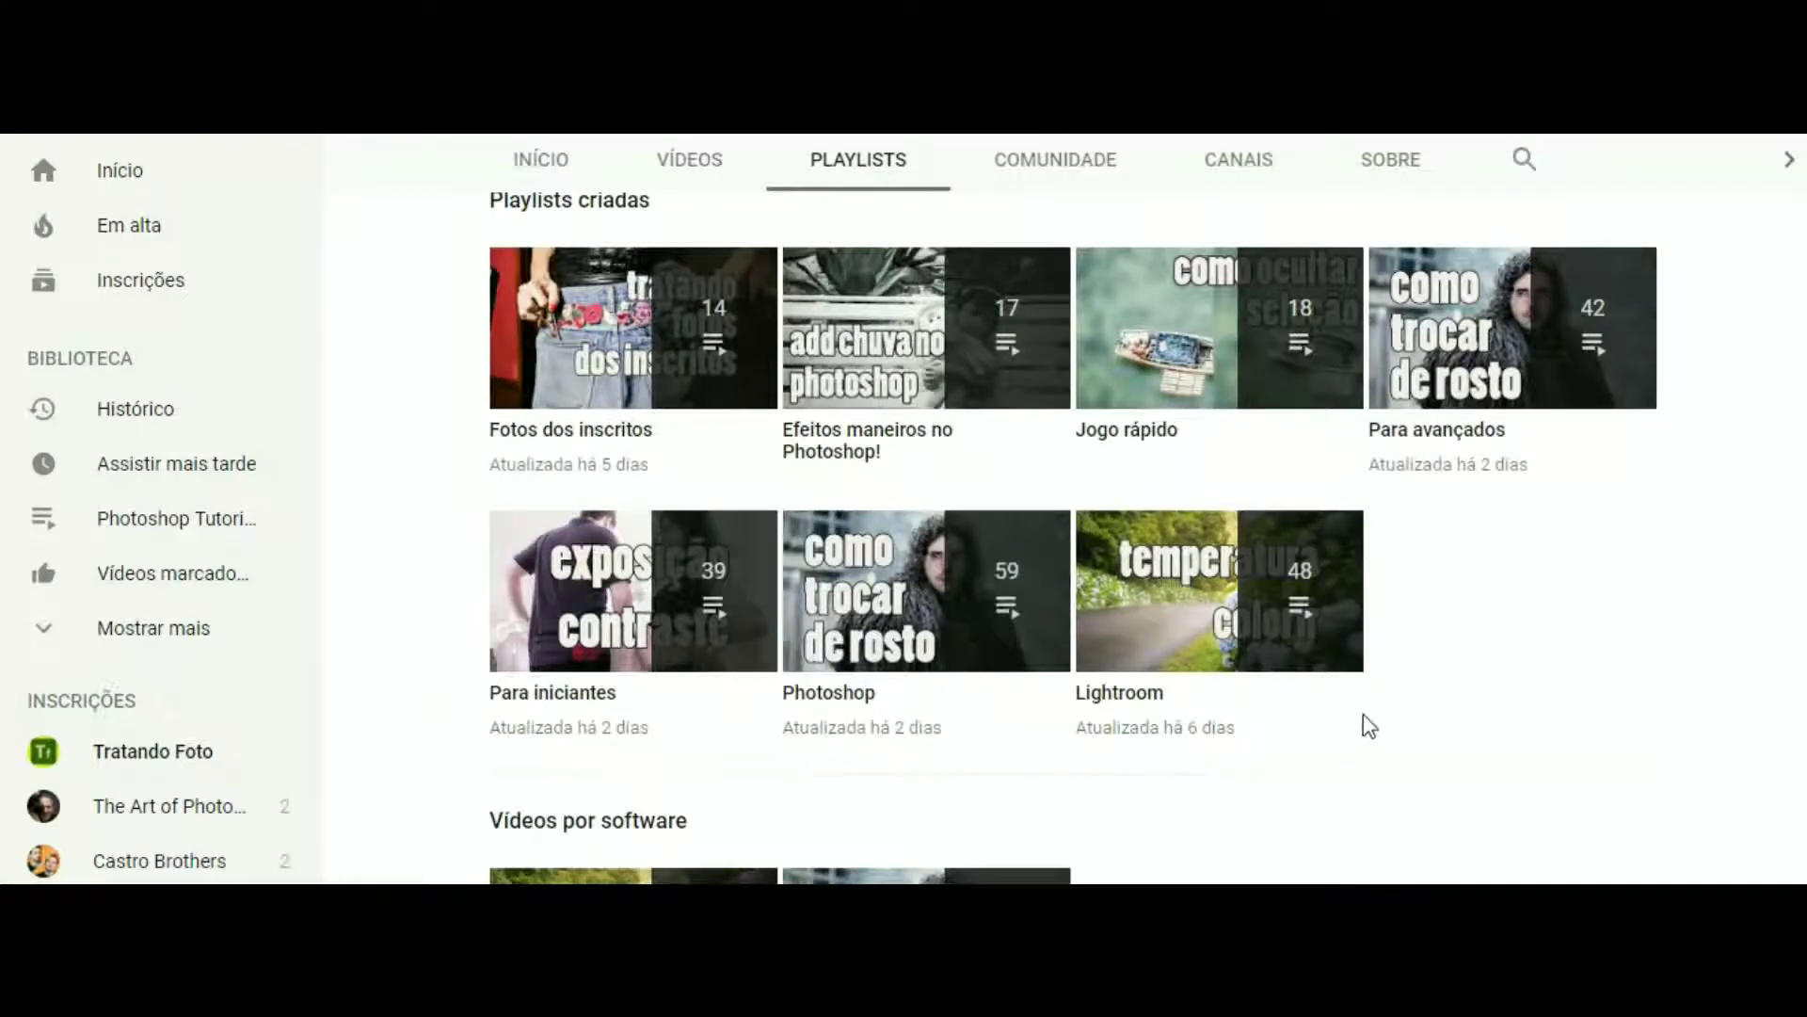
mouse_move(927, 327)
left_click(879, 337)
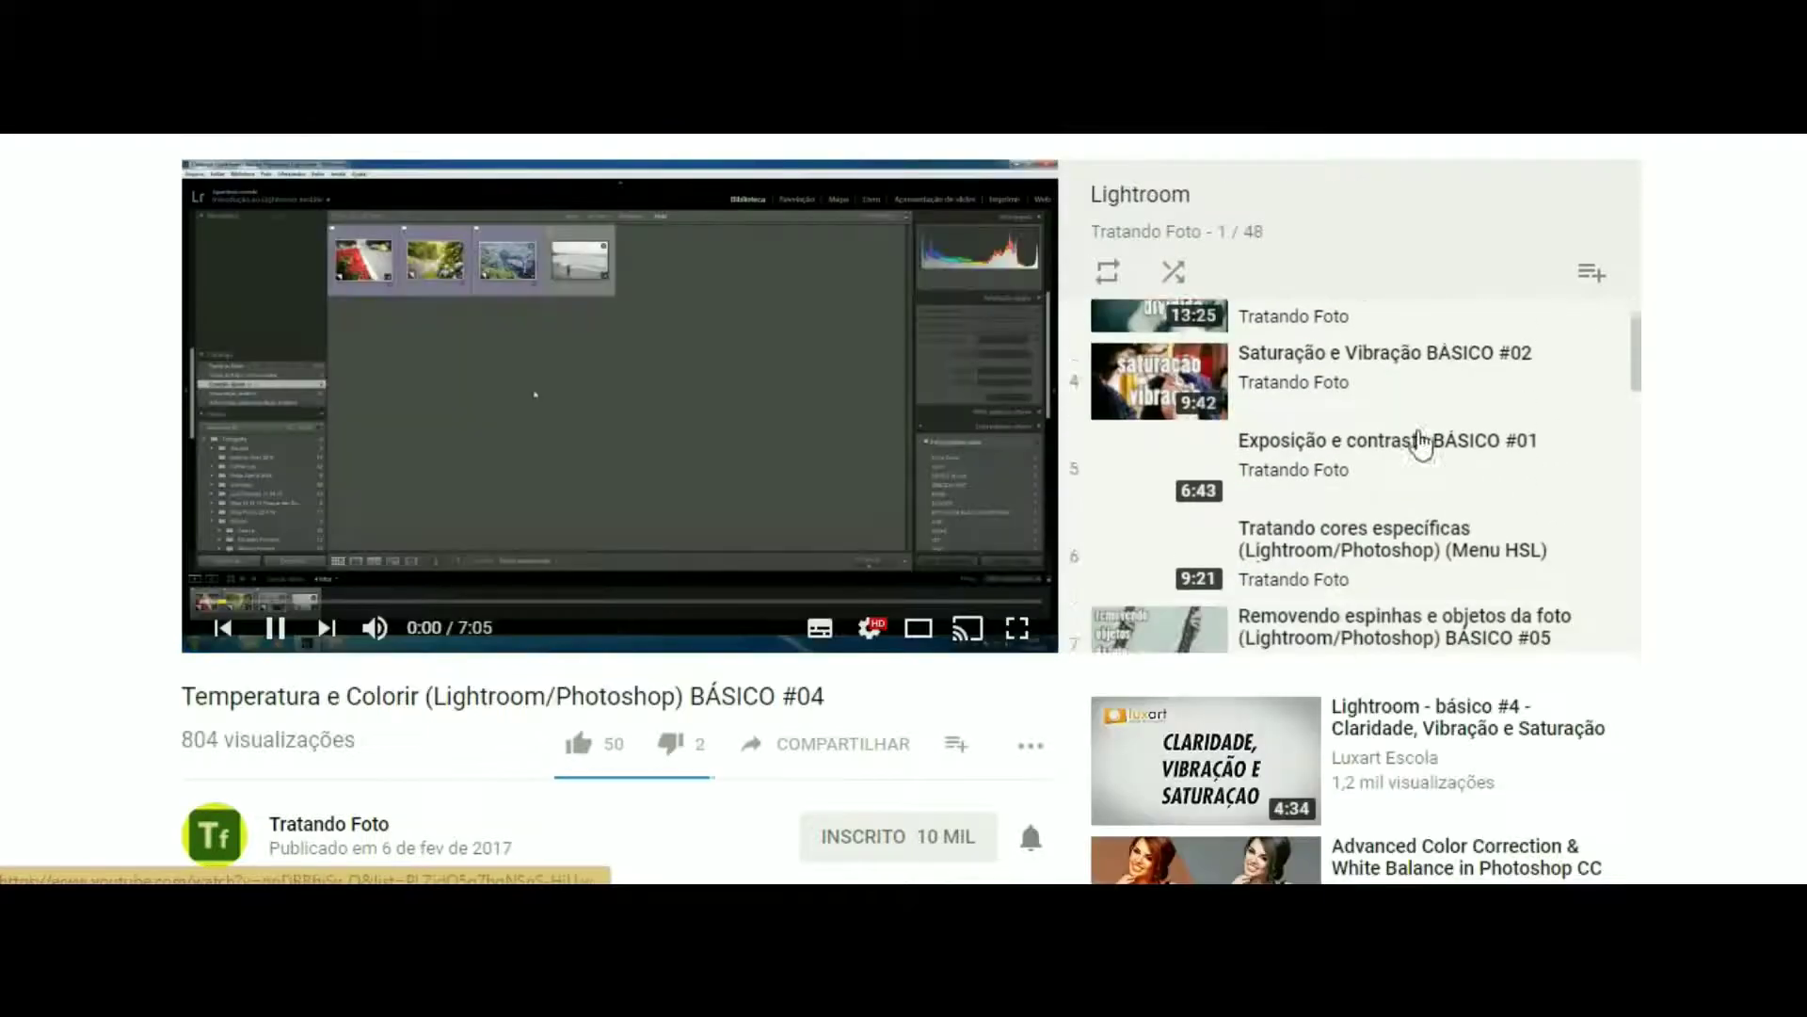
scroll(1466, 413, "down", 3)
scroll(1469, 411, "down", 3)
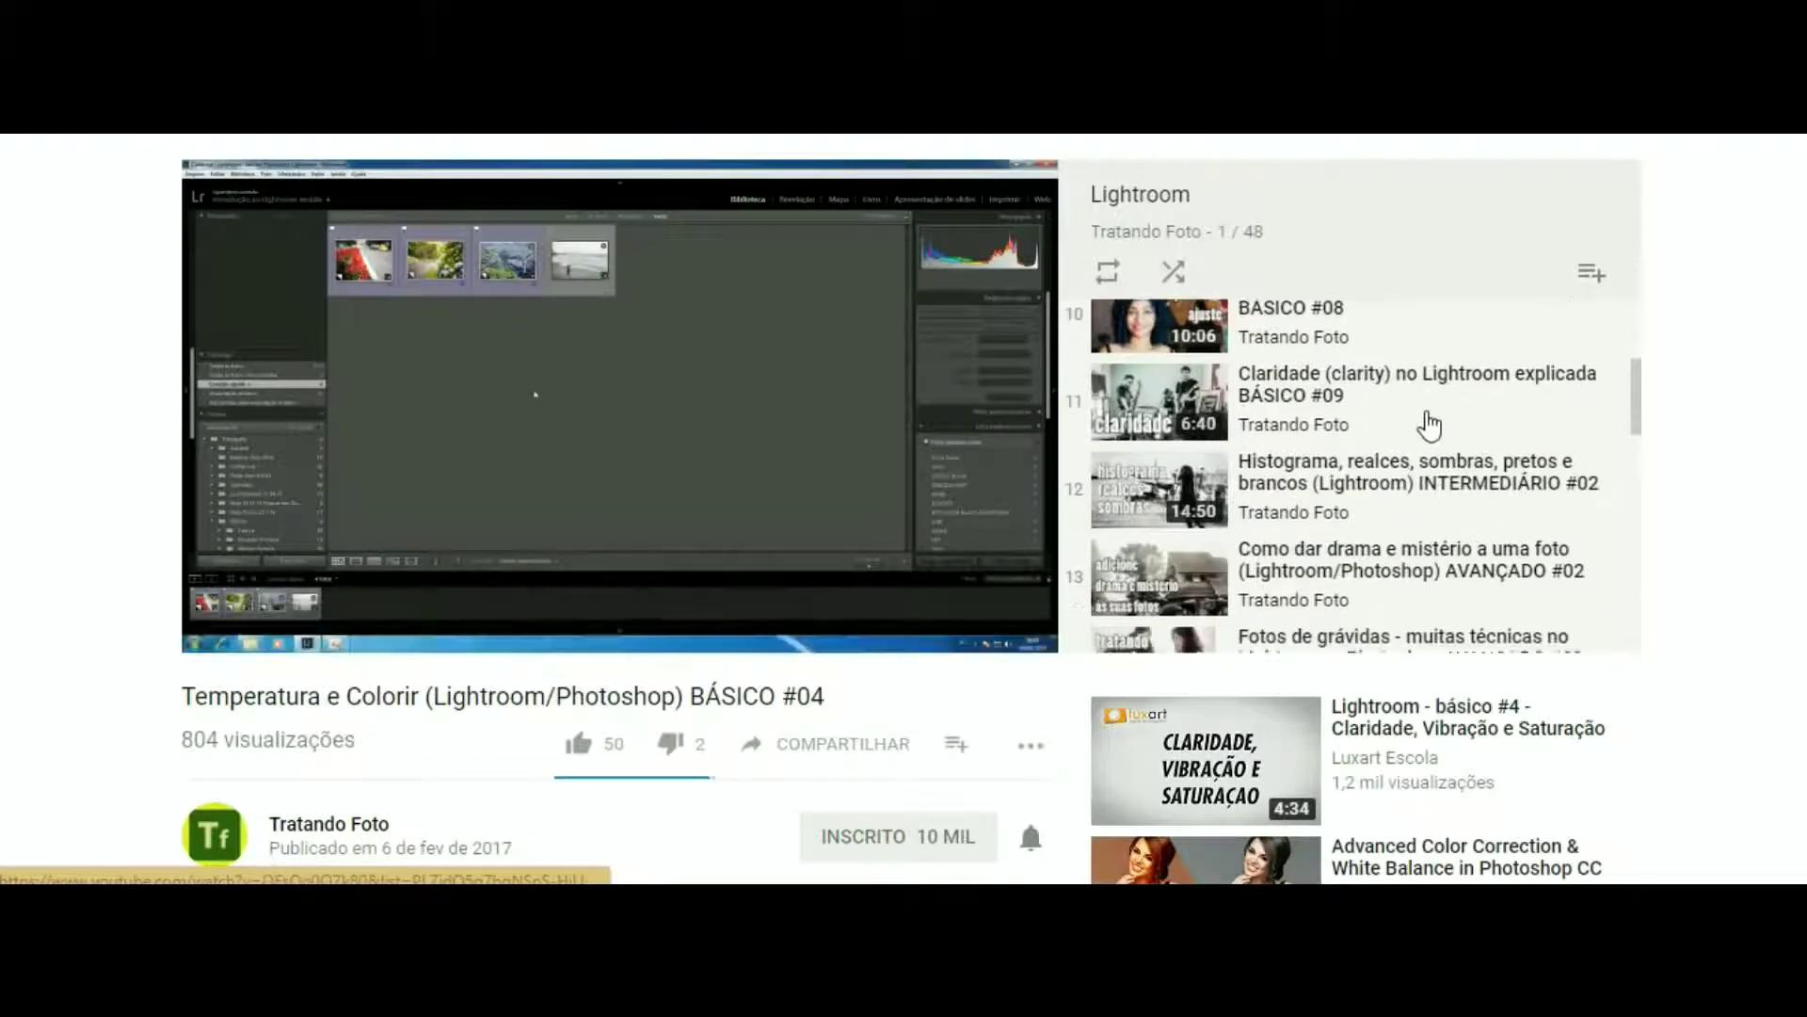
scroll(1471, 408, "down", 3)
scroll(1431, 438, "down", 5)
scroll(1430, 419, "down", 5)
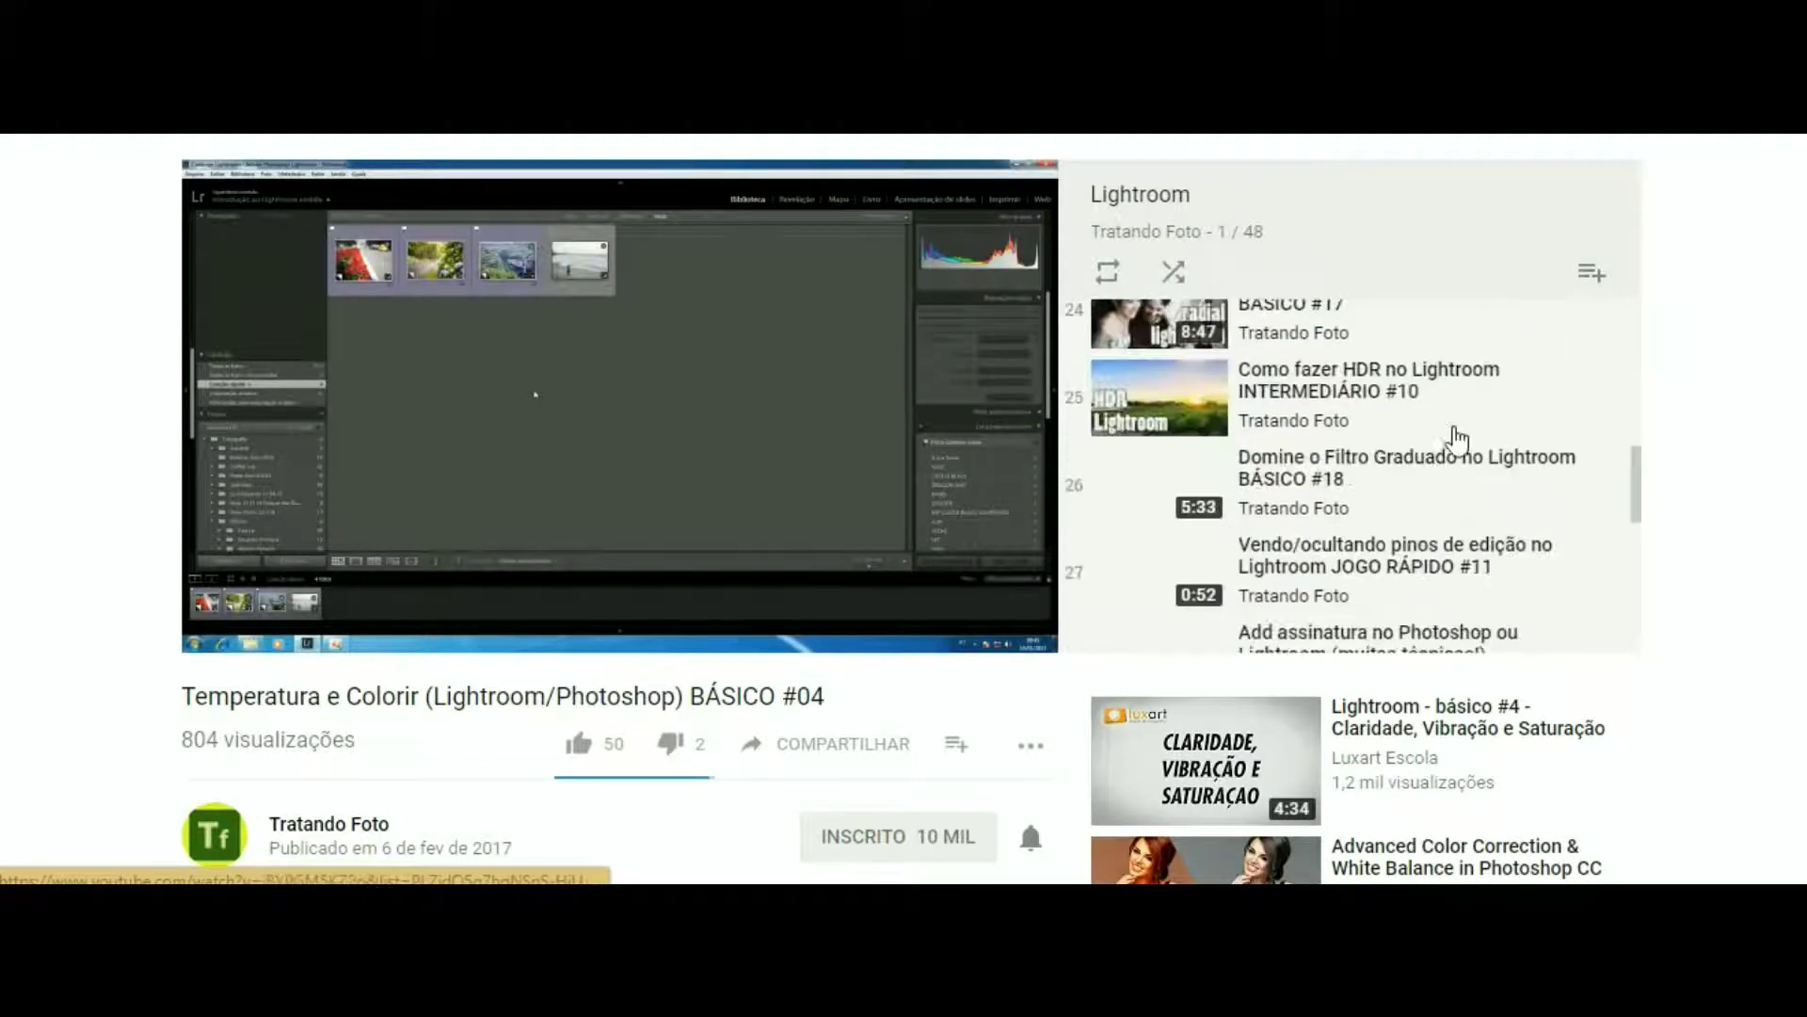
scroll(1435, 456, "down", 3)
scroll(1419, 478, "down", 1)
scroll(1457, 451, "down", 3)
left_click(257, 998)
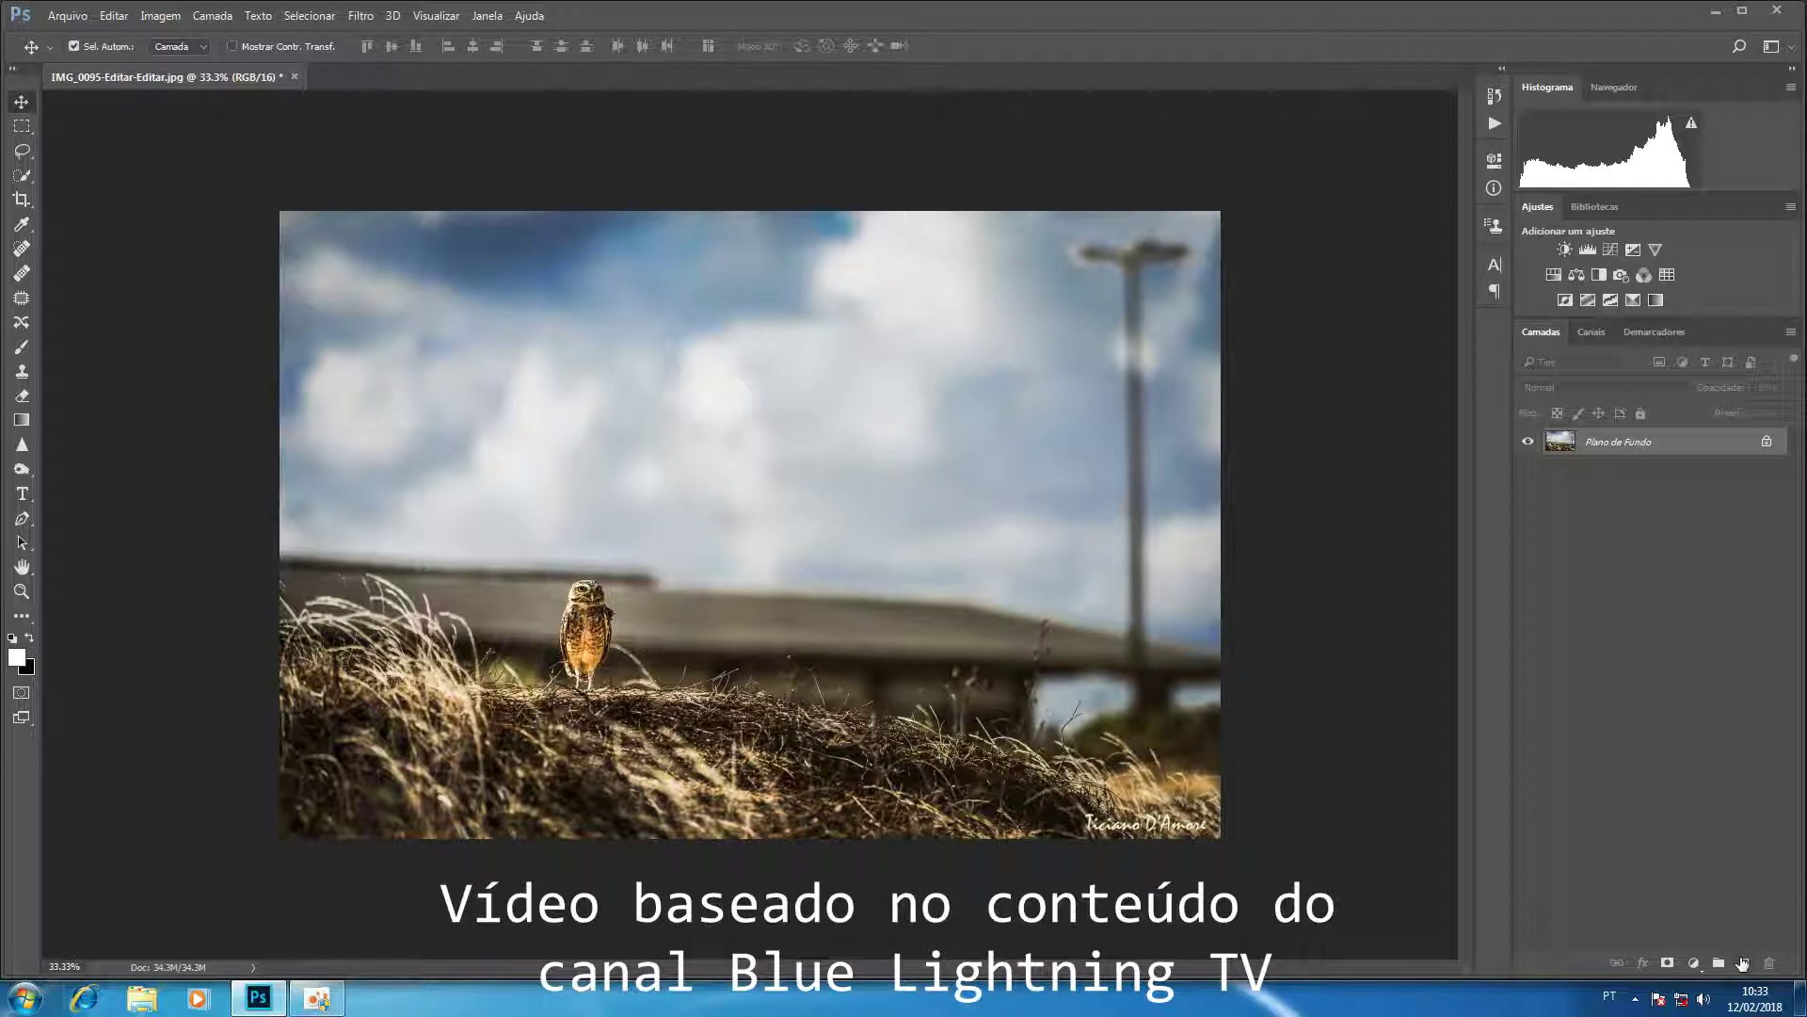
Add an empty layer Camada 1 above Plano de Fundo and bring up the Gradient Editor
left_click(1742, 961)
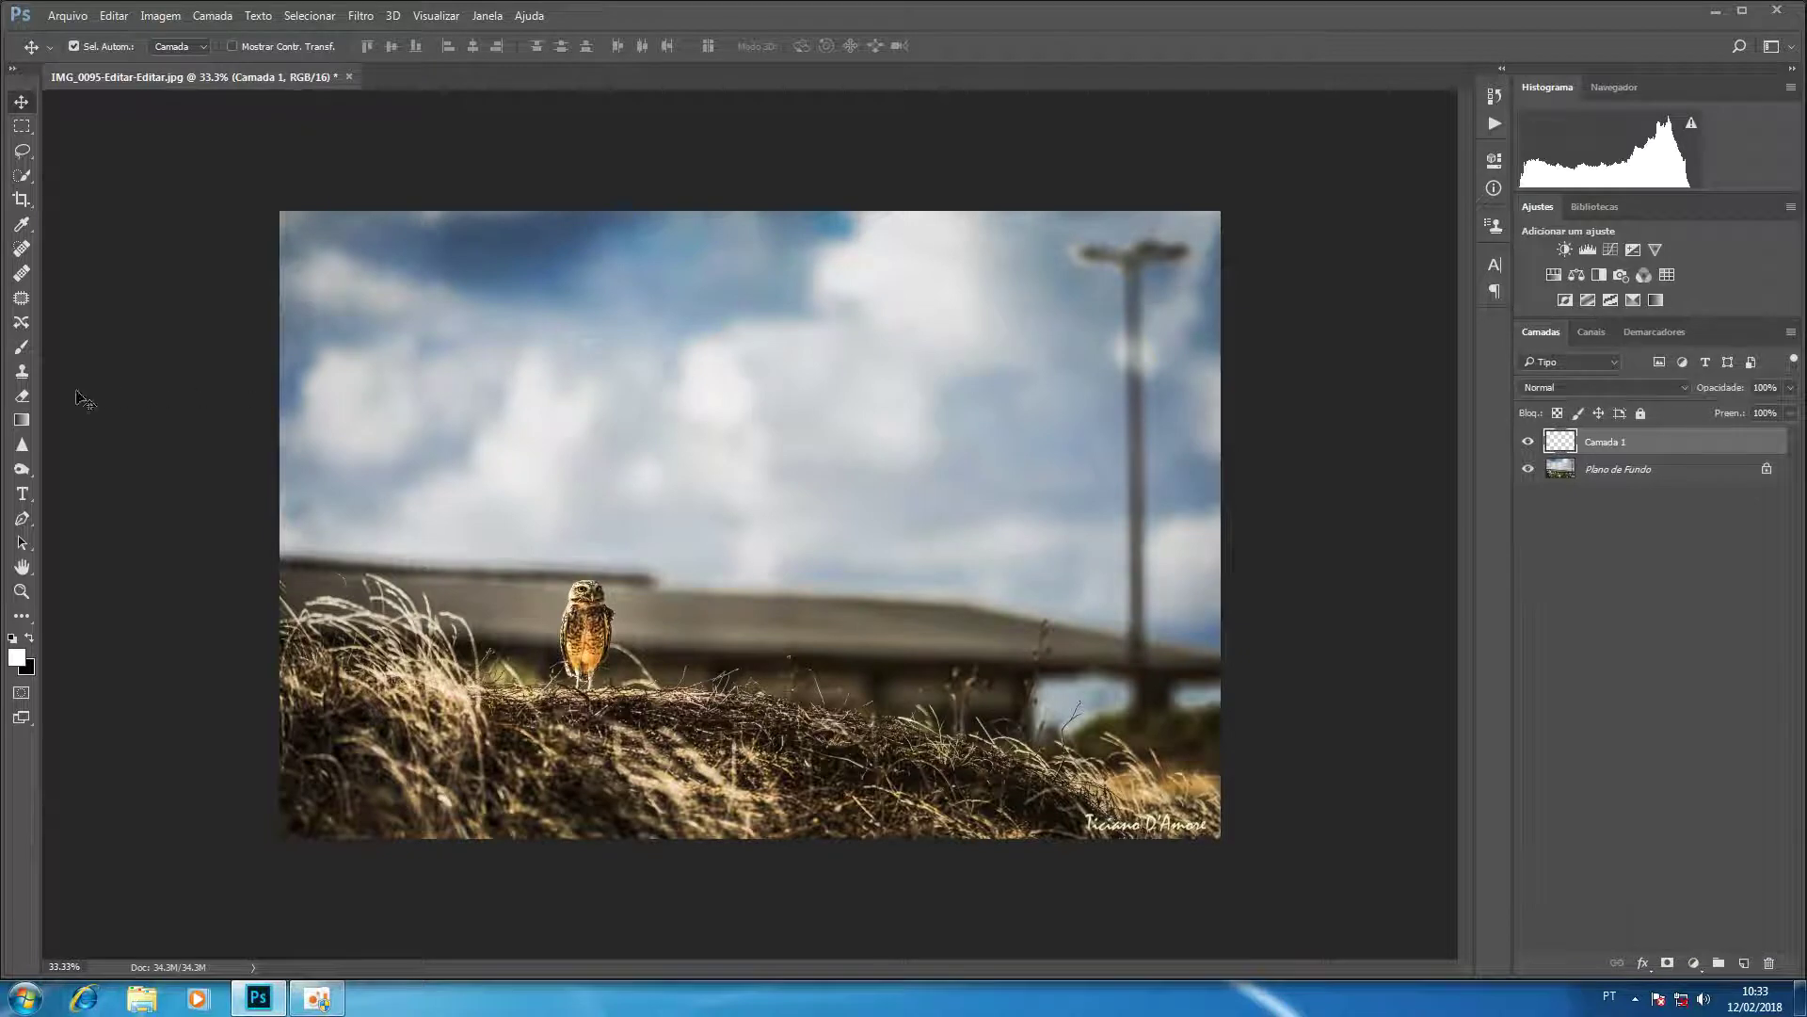
left_click(23, 421)
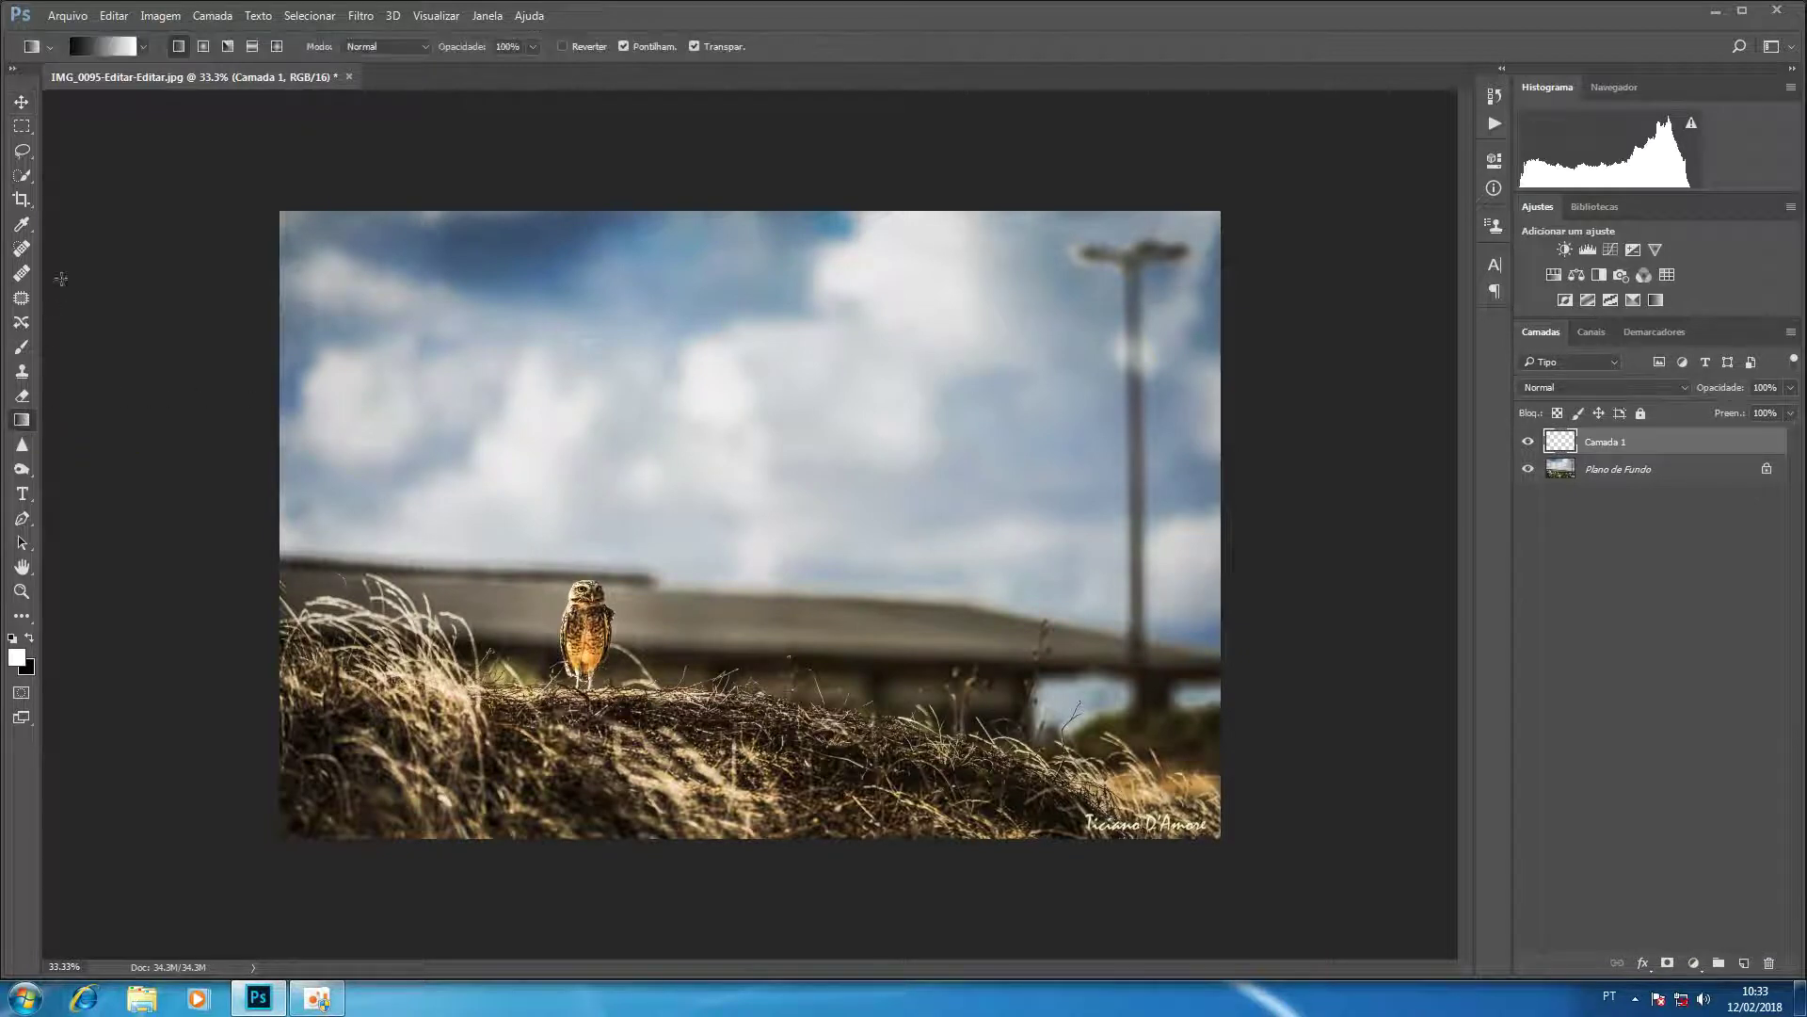
left_click(119, 47)
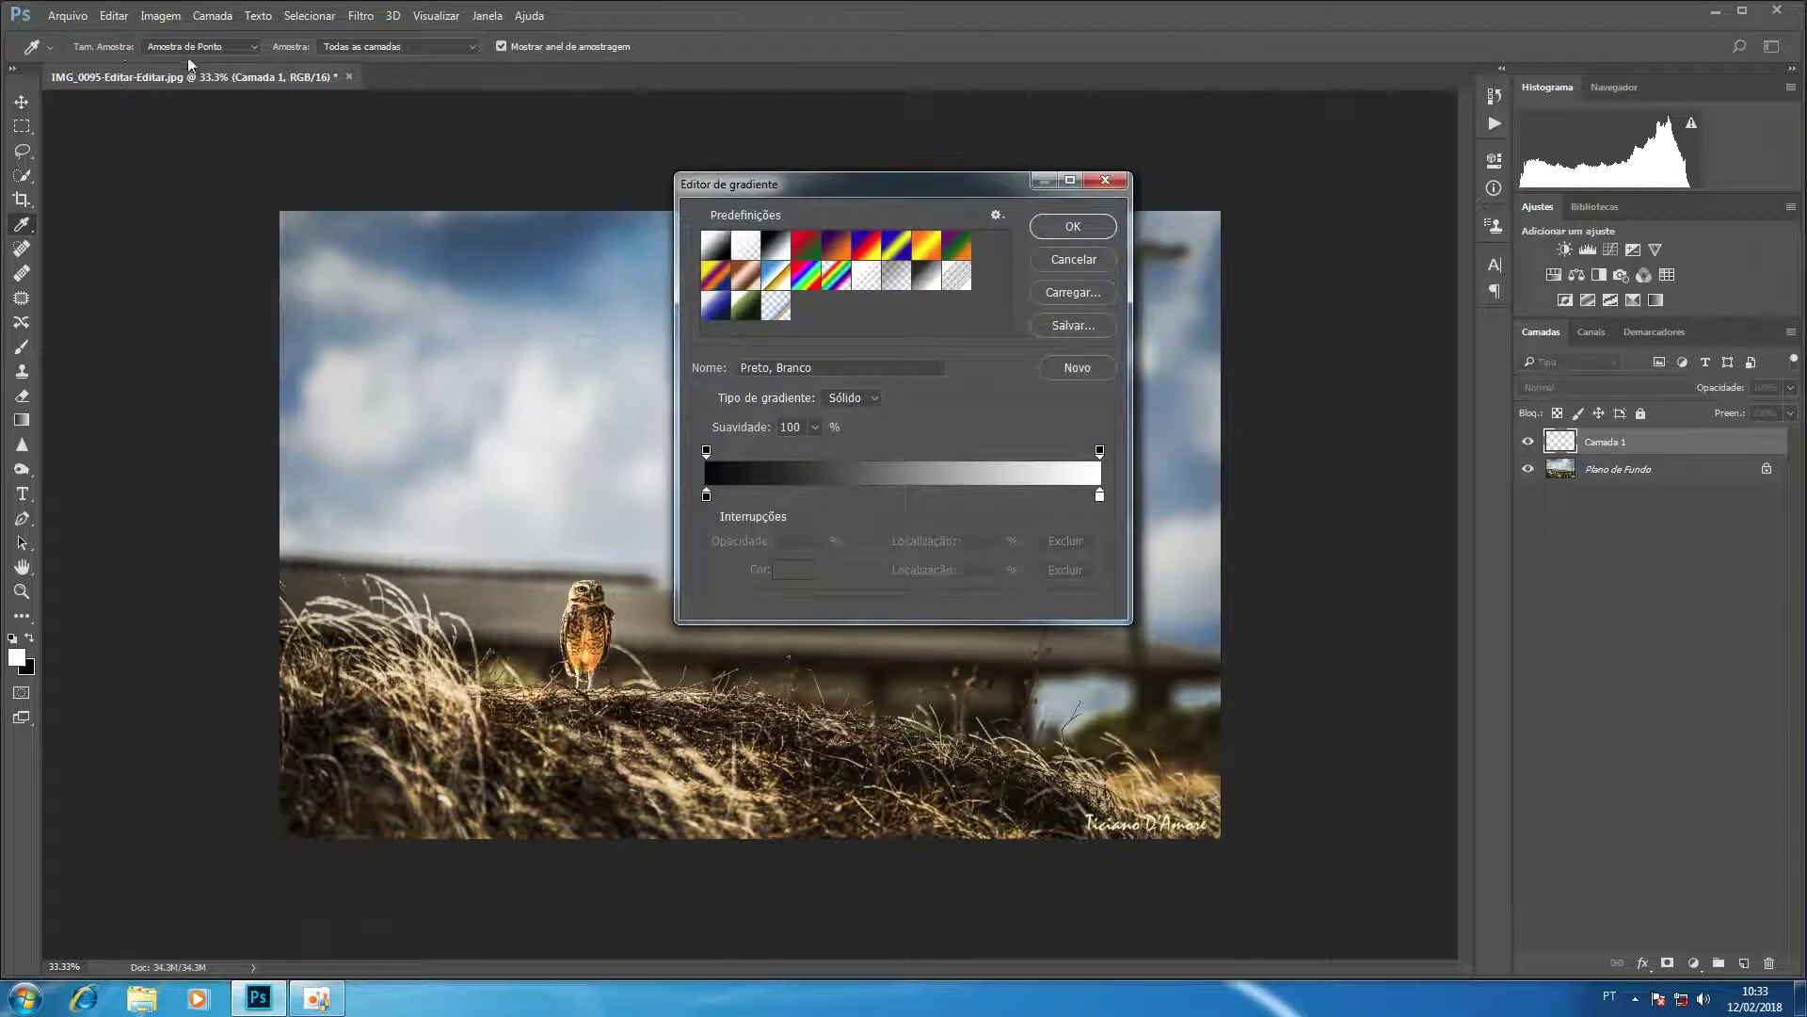
Append the Efeitos Especiais gradient set and choose the Arco-Íris de Russell rainbow gradient
left_click(996, 216)
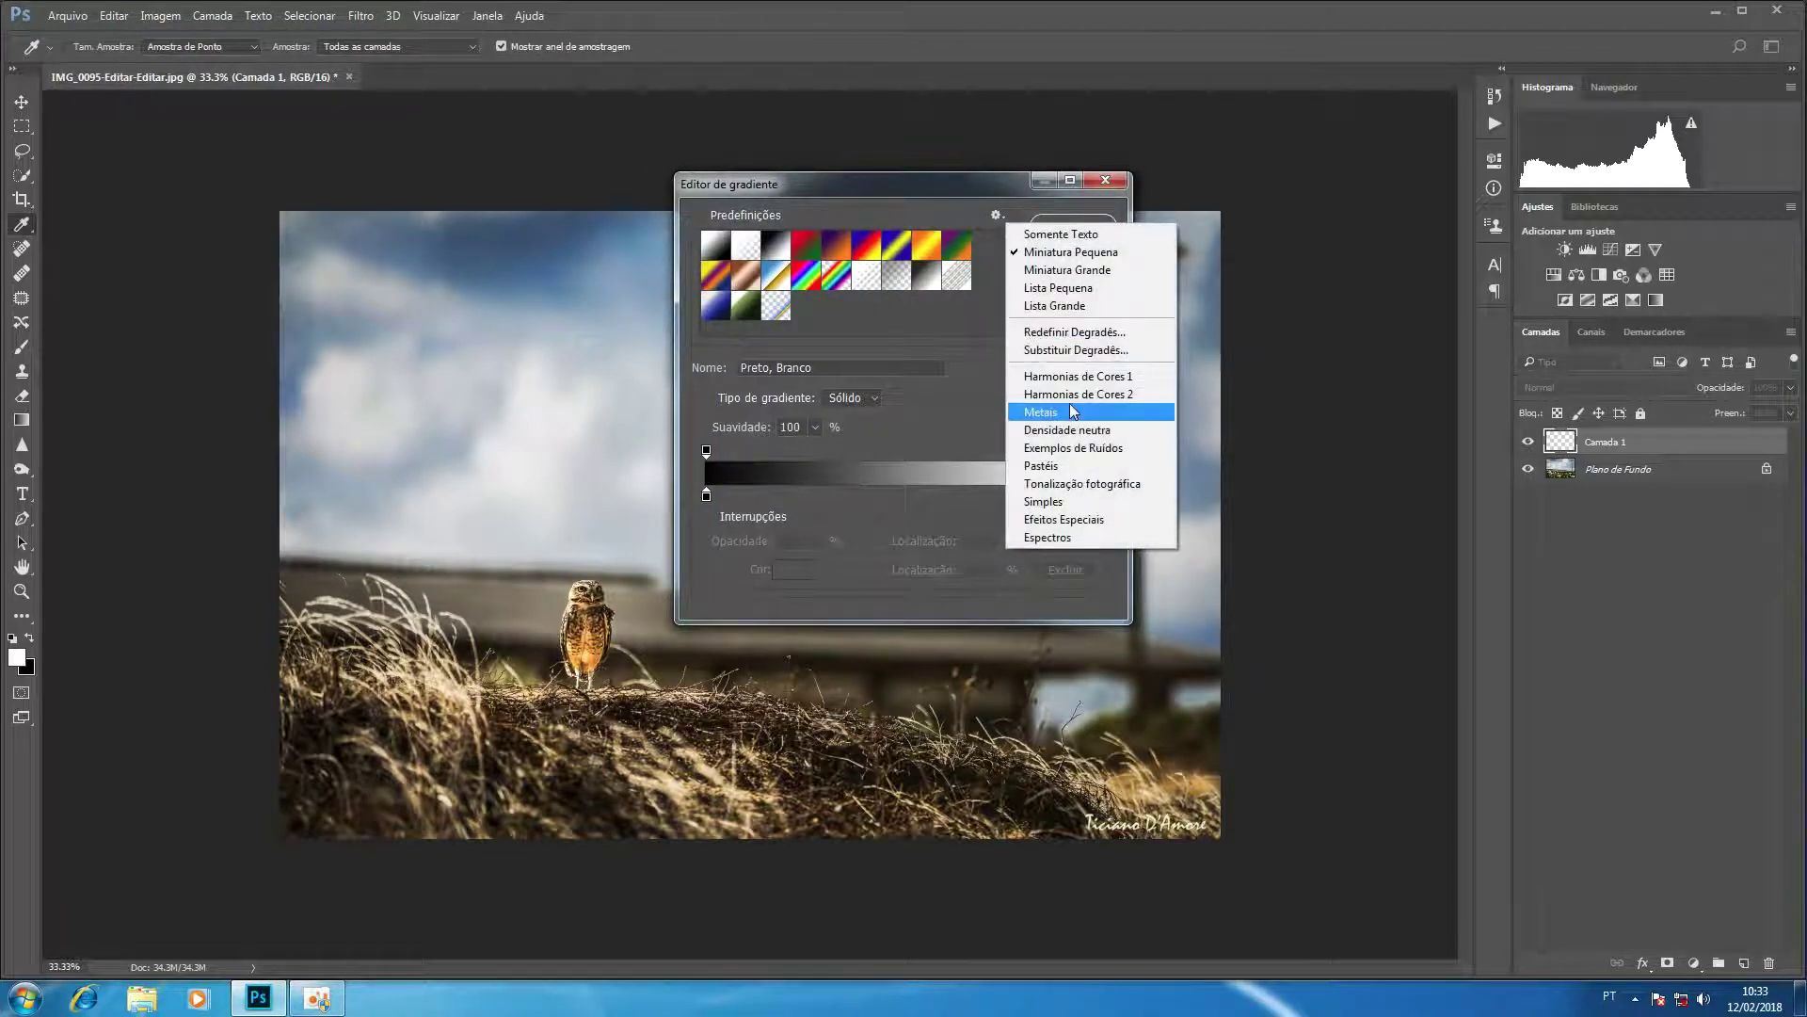
left_click(1064, 520)
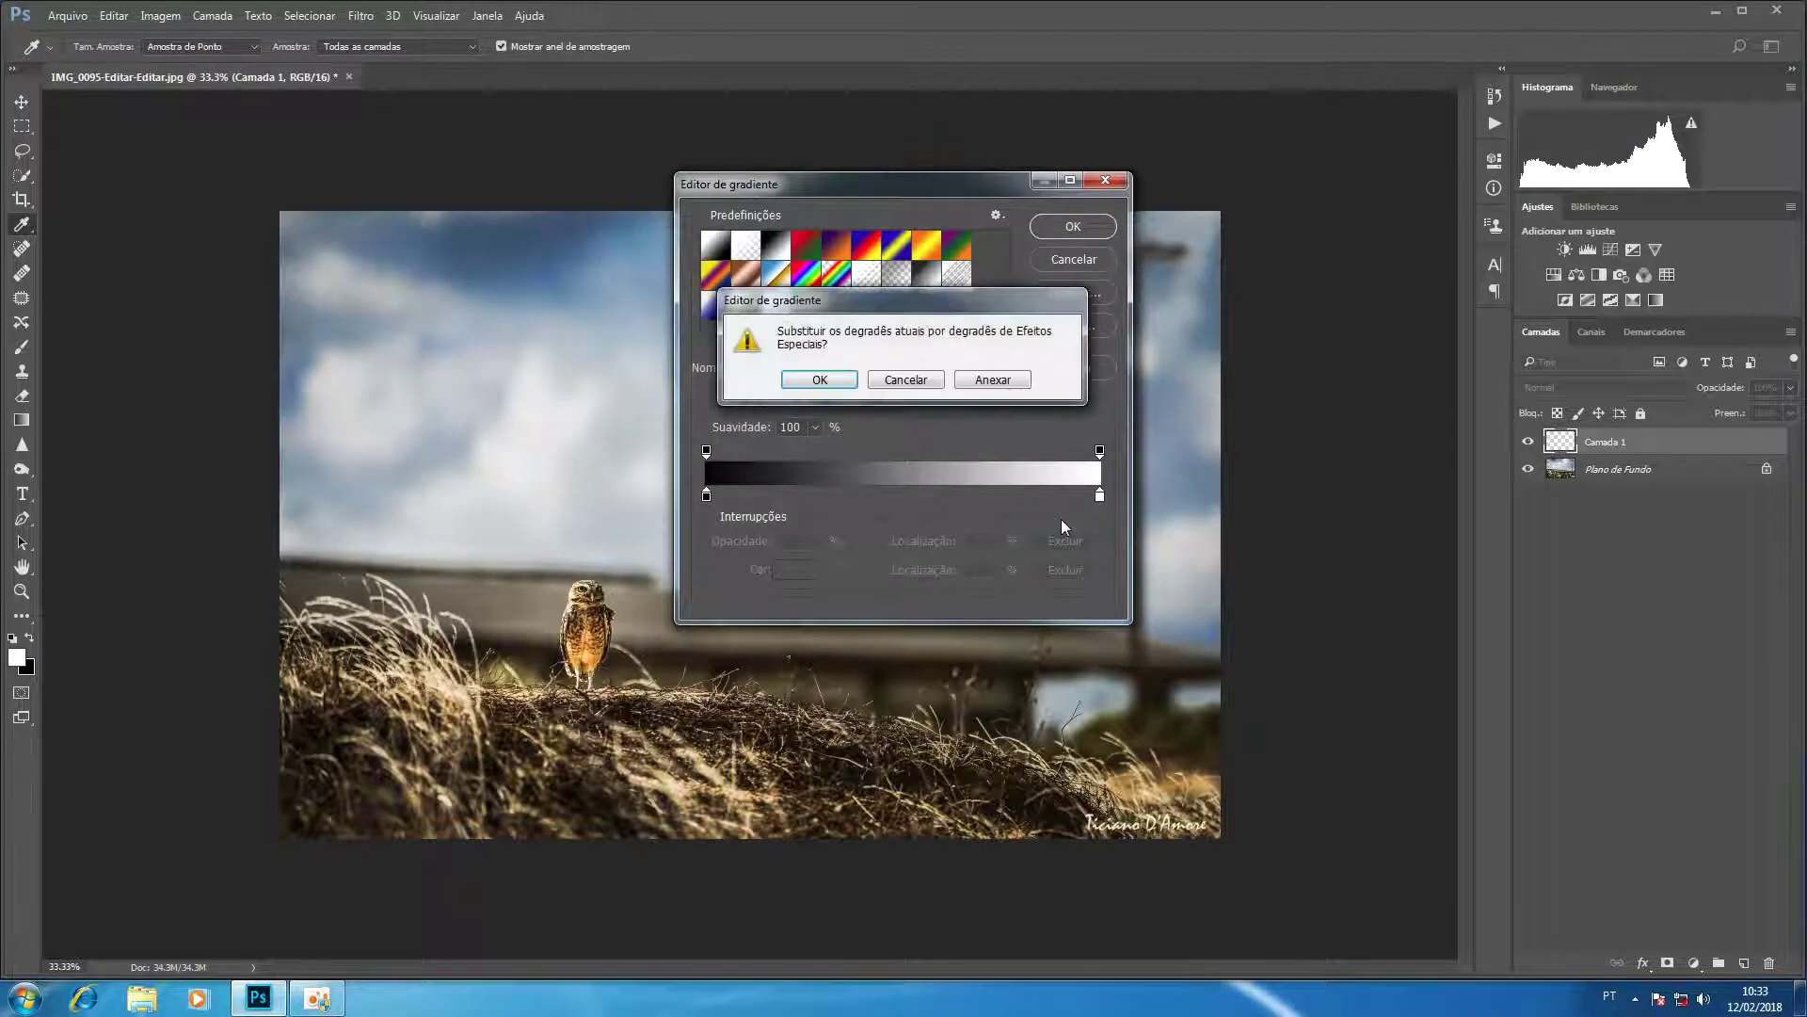
left_click(1007, 383)
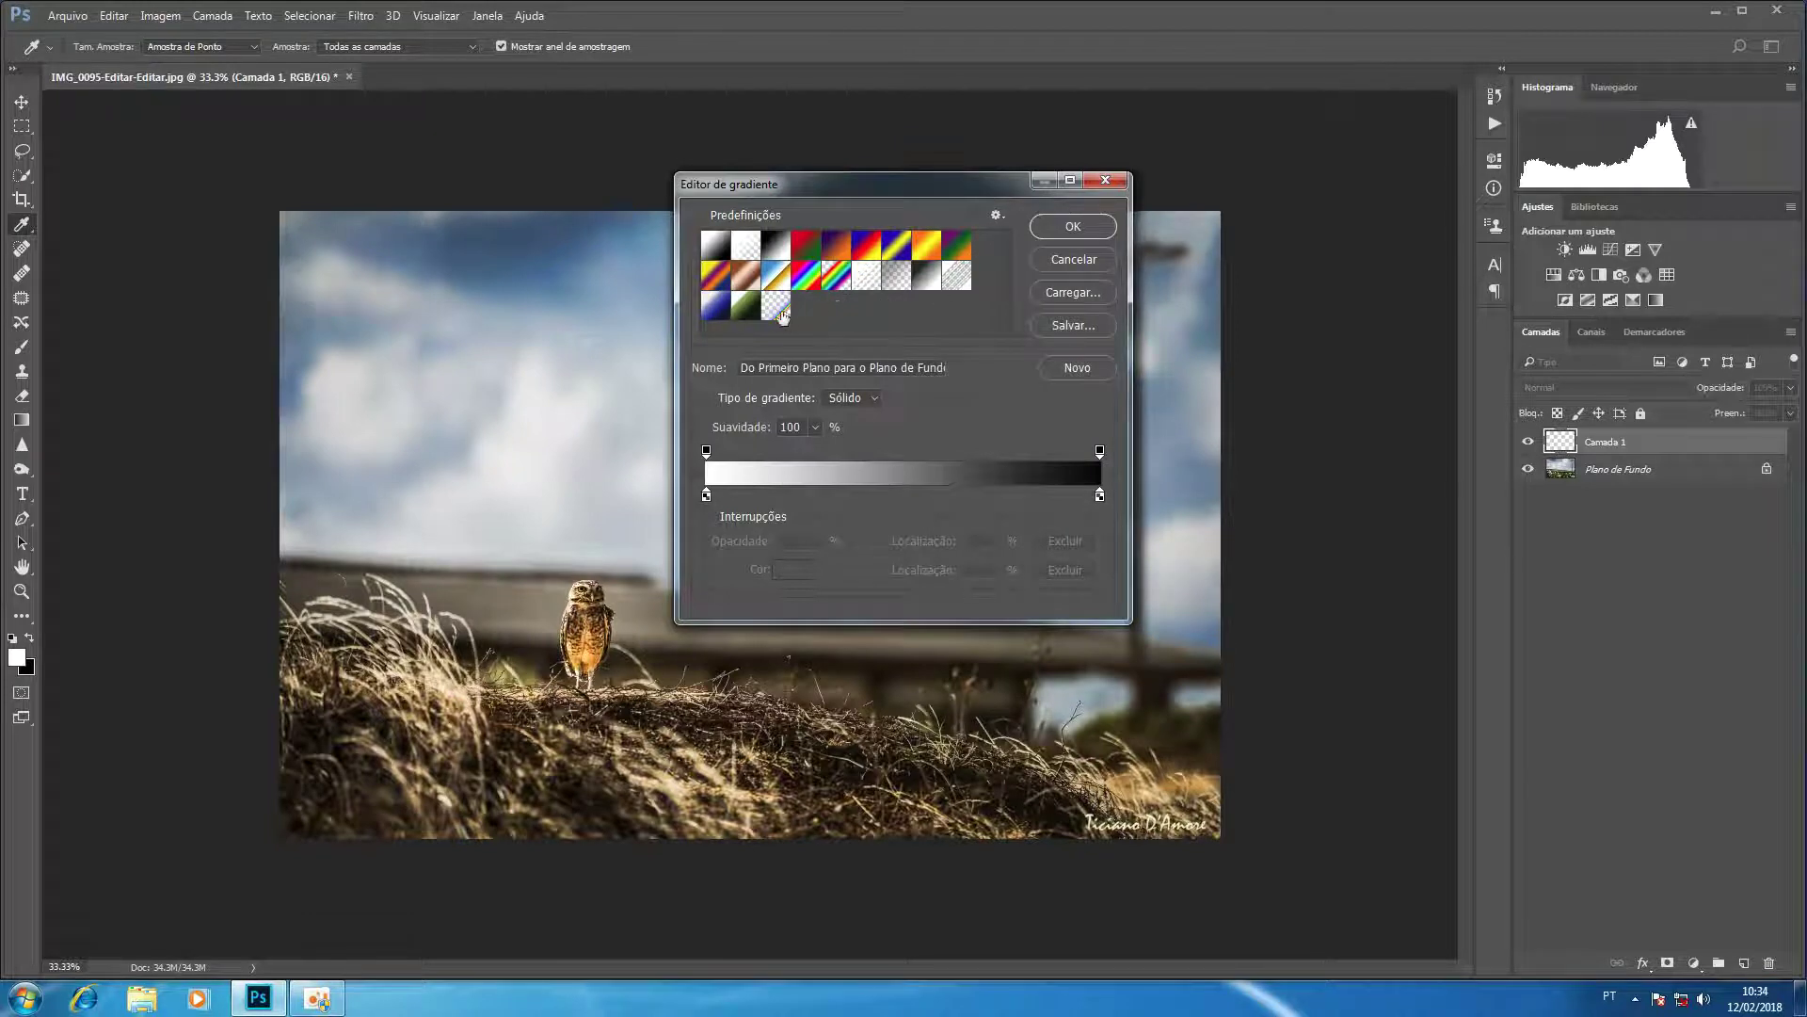
left_click(777, 310)
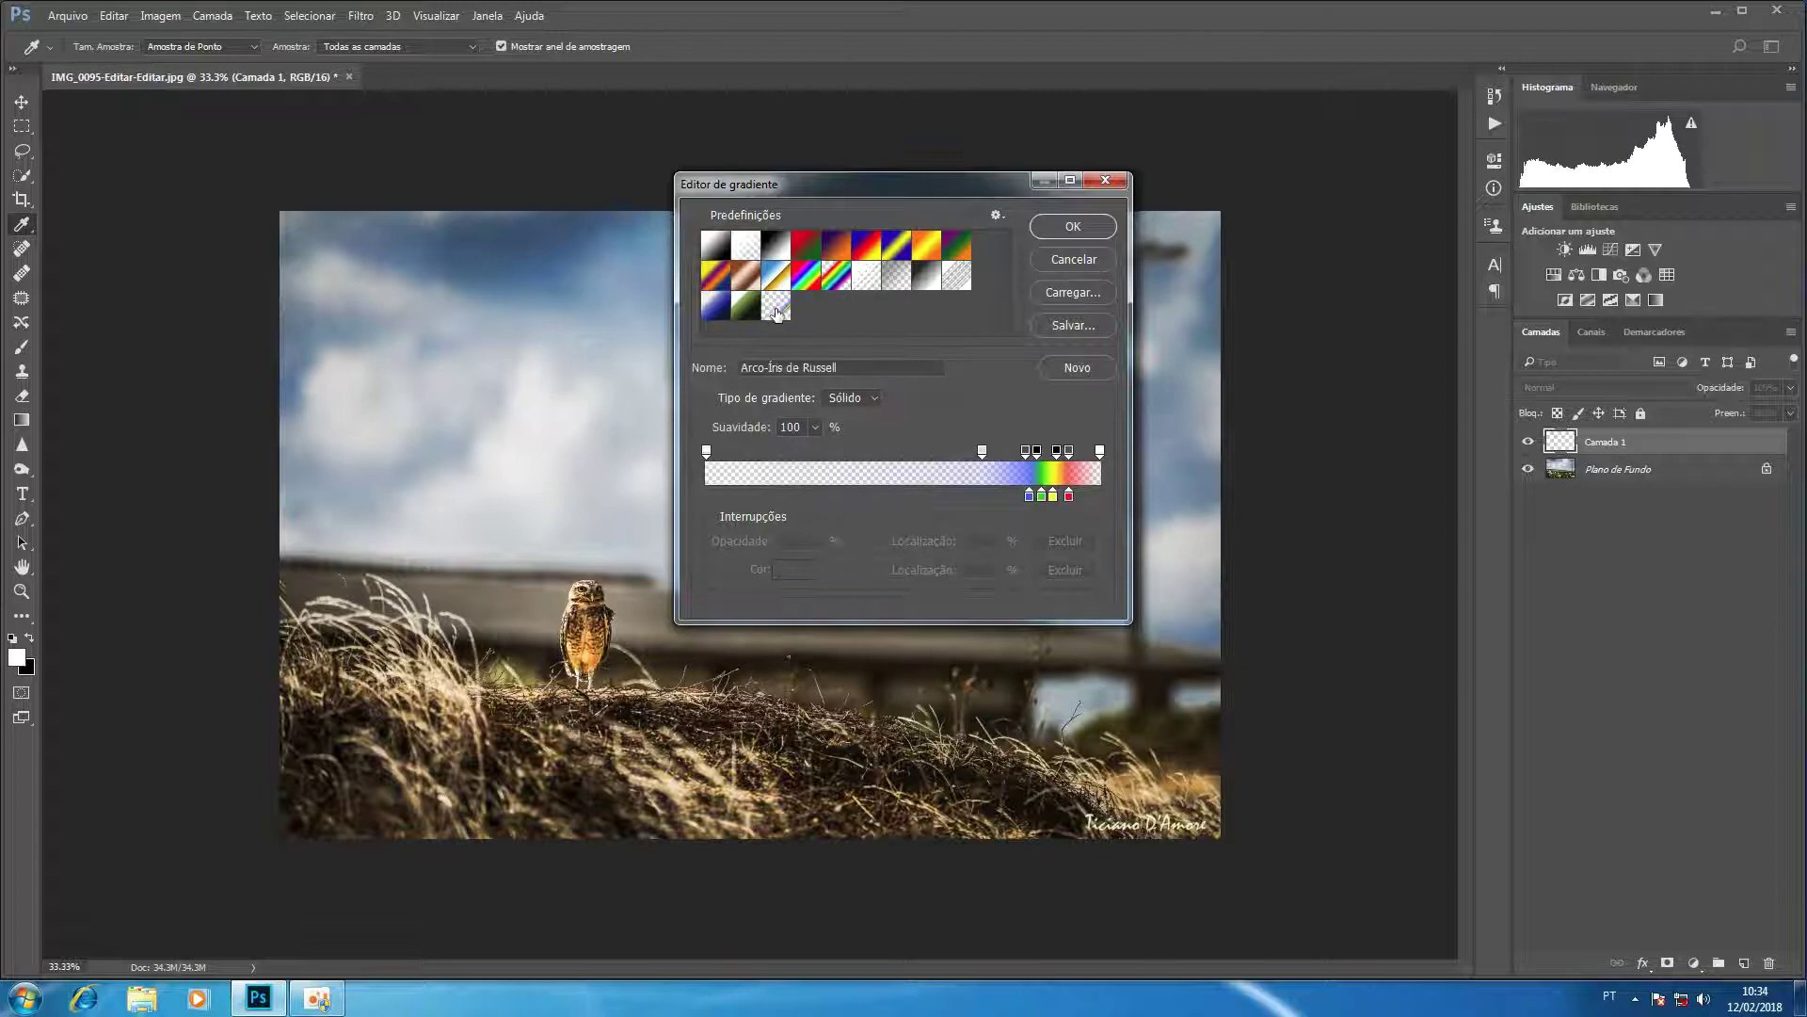
left_click(1062, 233)
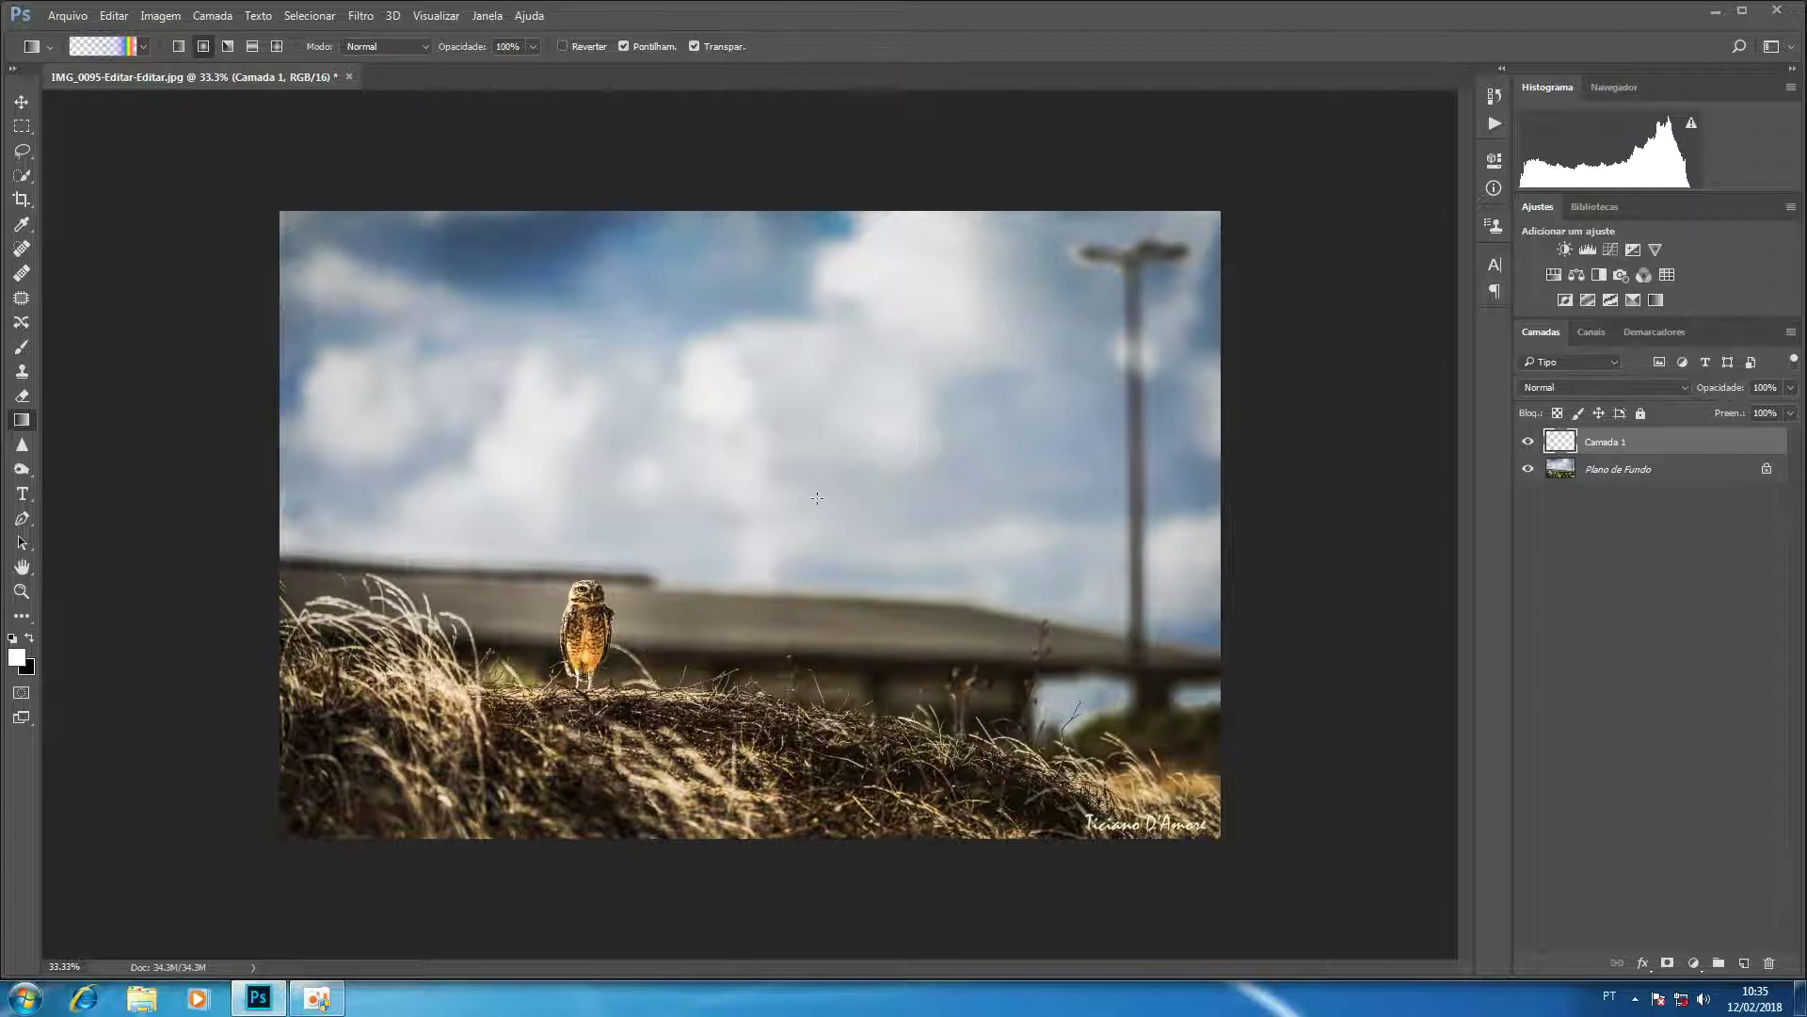
Draw a radial rainbow arc across the sky from the grass, after three undone attempts
left_click_drag(702, 497, 867, 496)
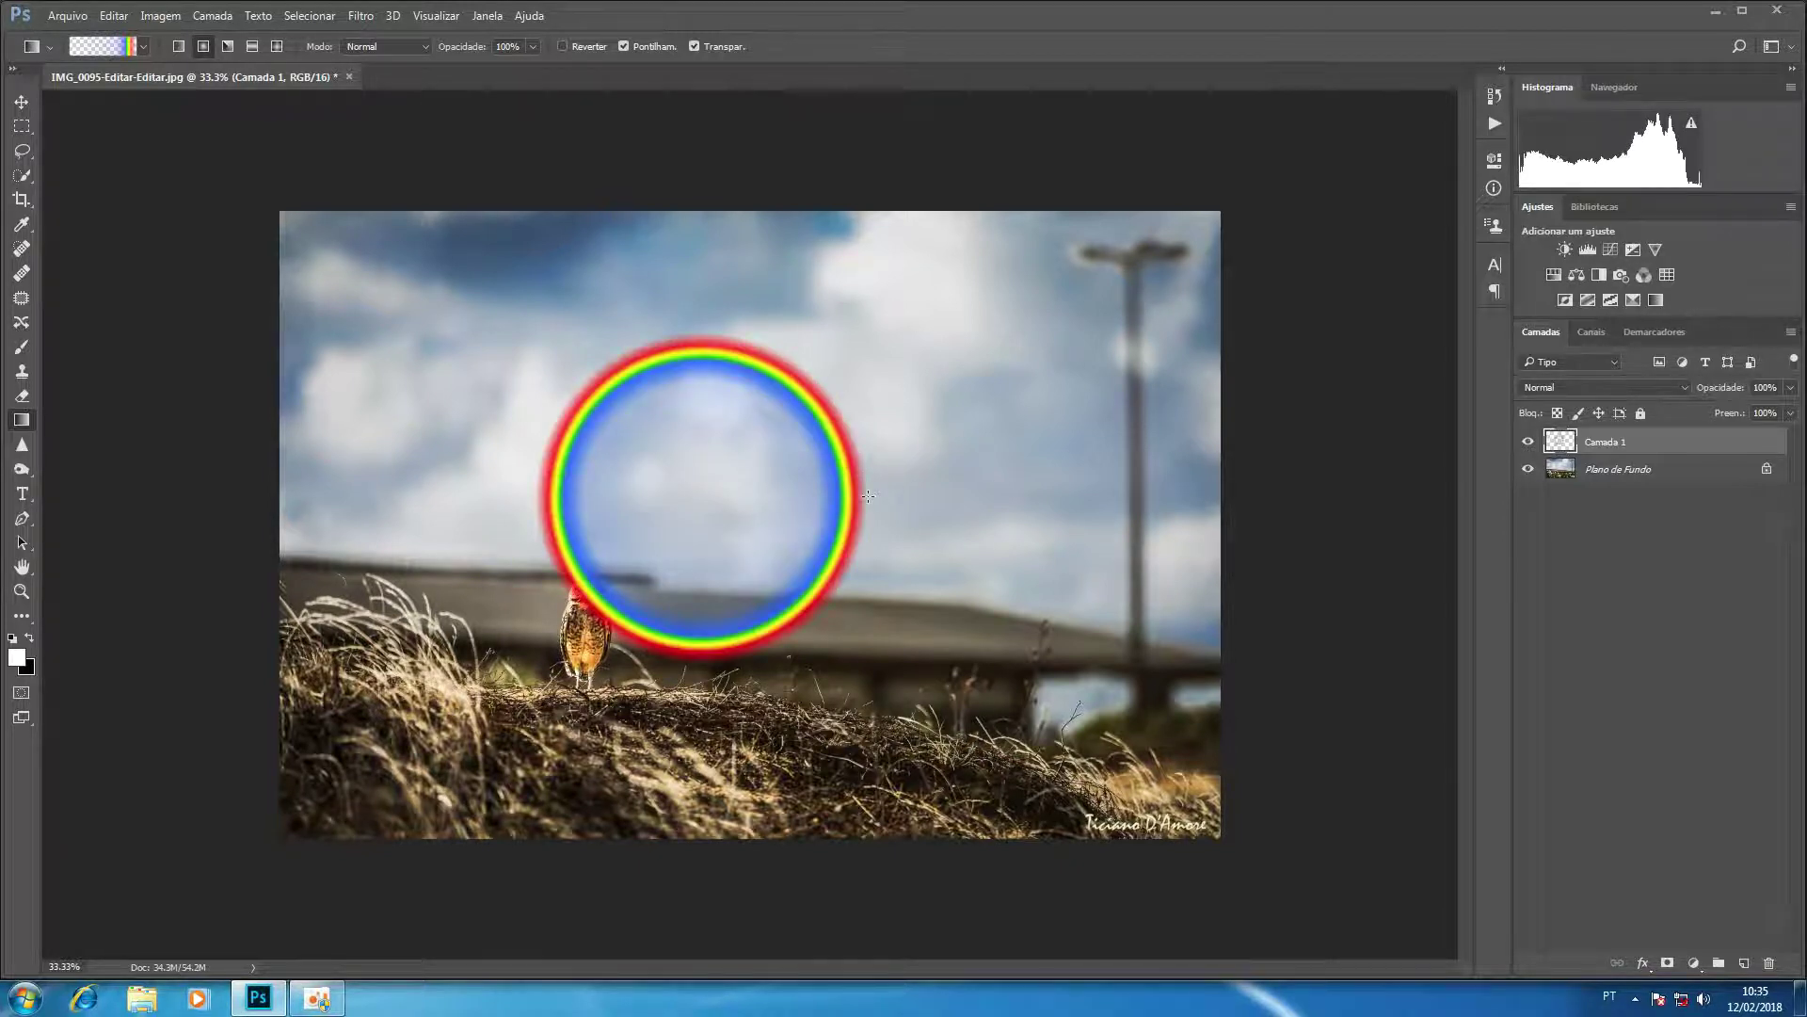
key("ctrl+z")
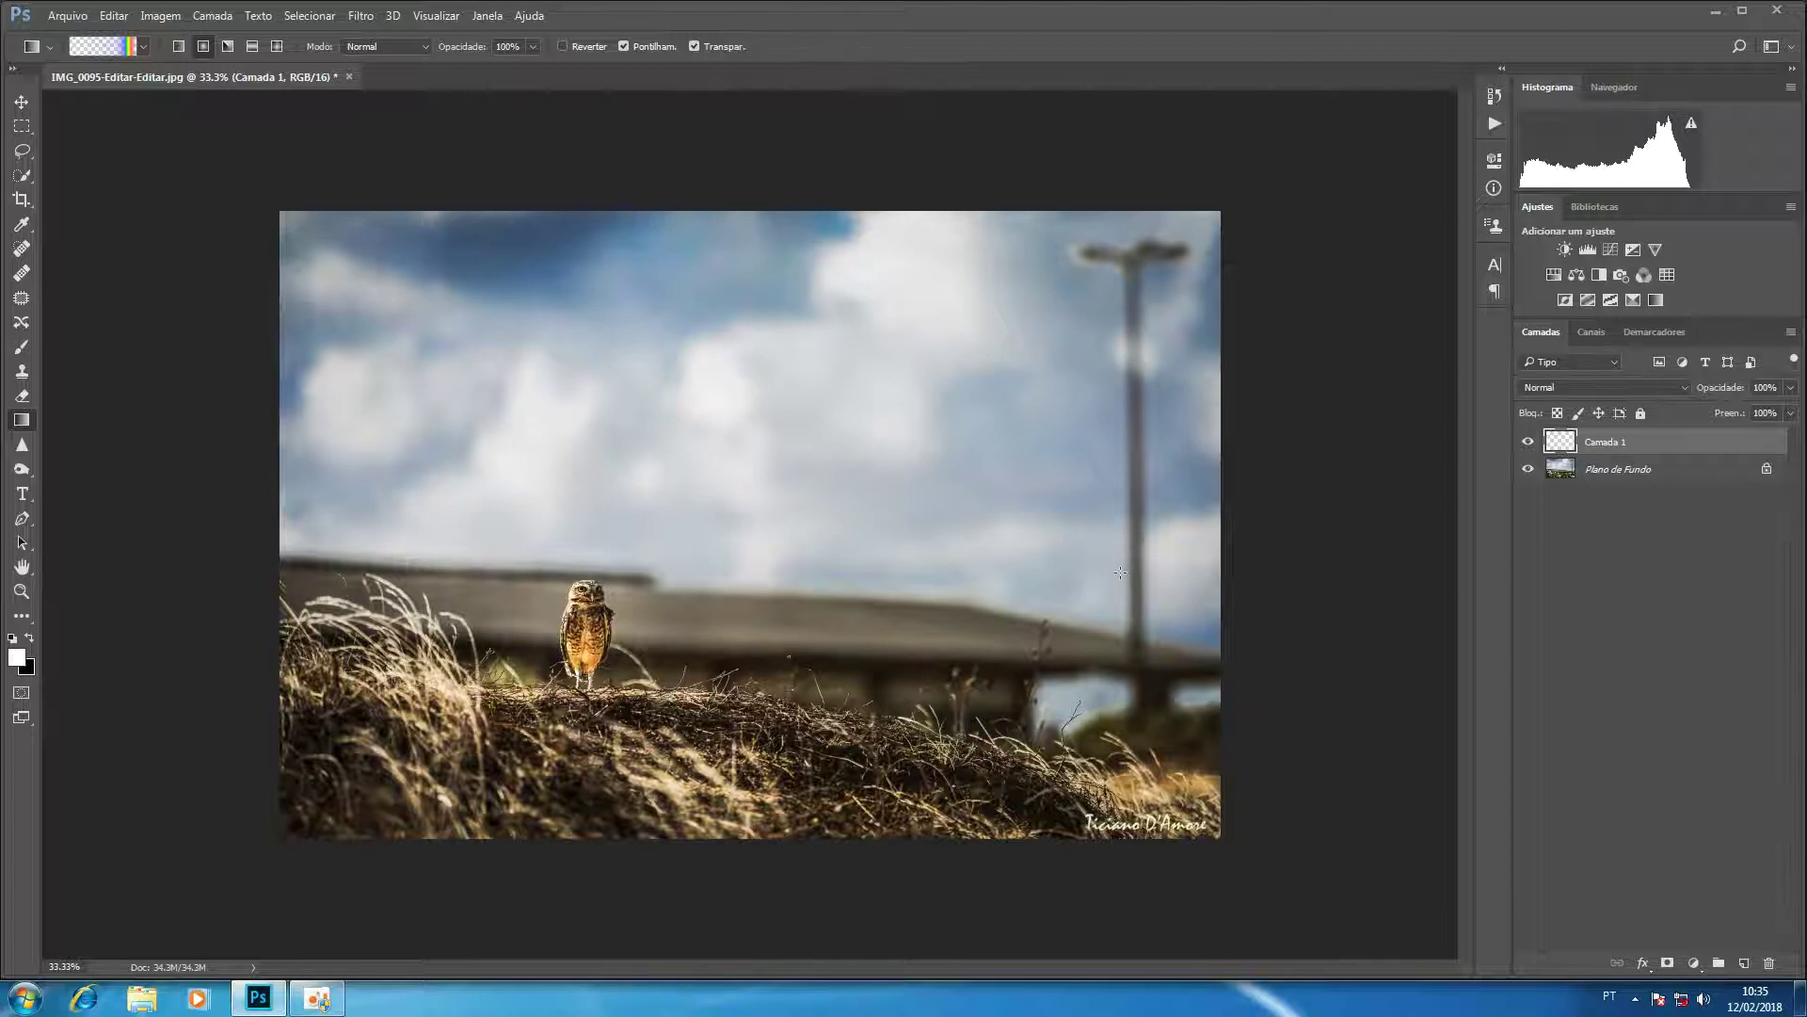
left_click_drag(1121, 575, 503, 578)
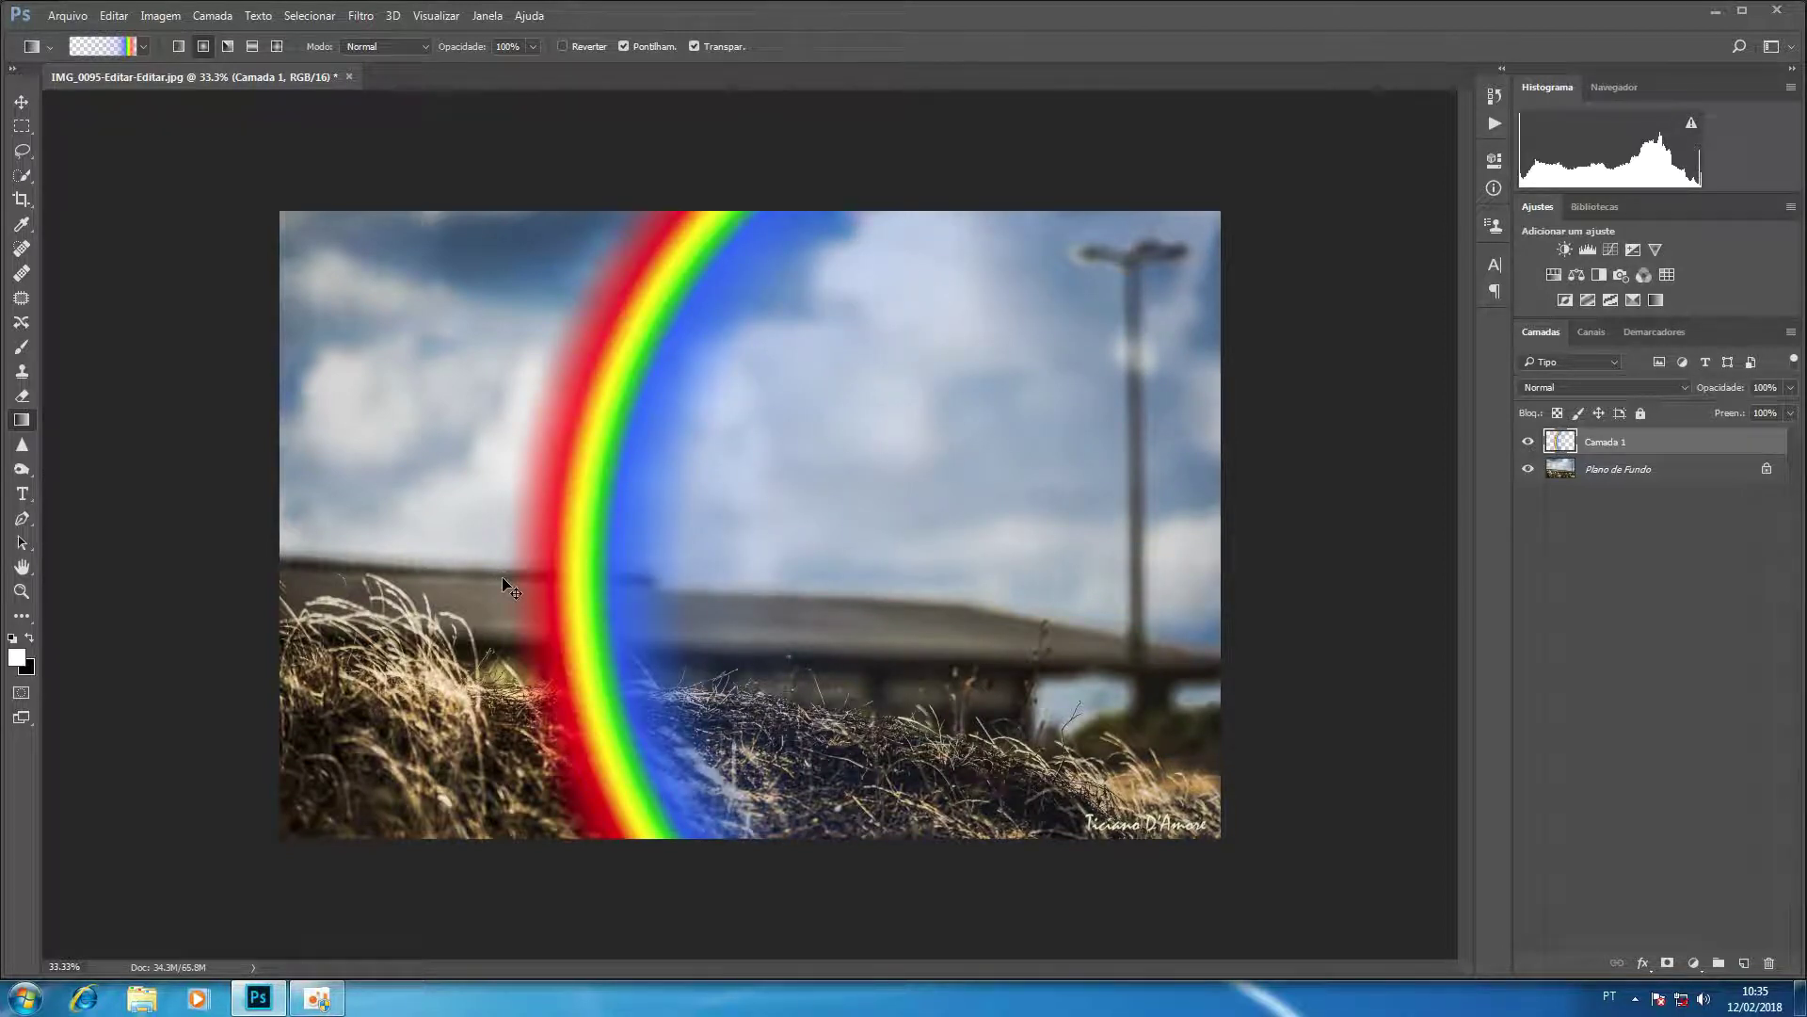
key("ctrl+z")
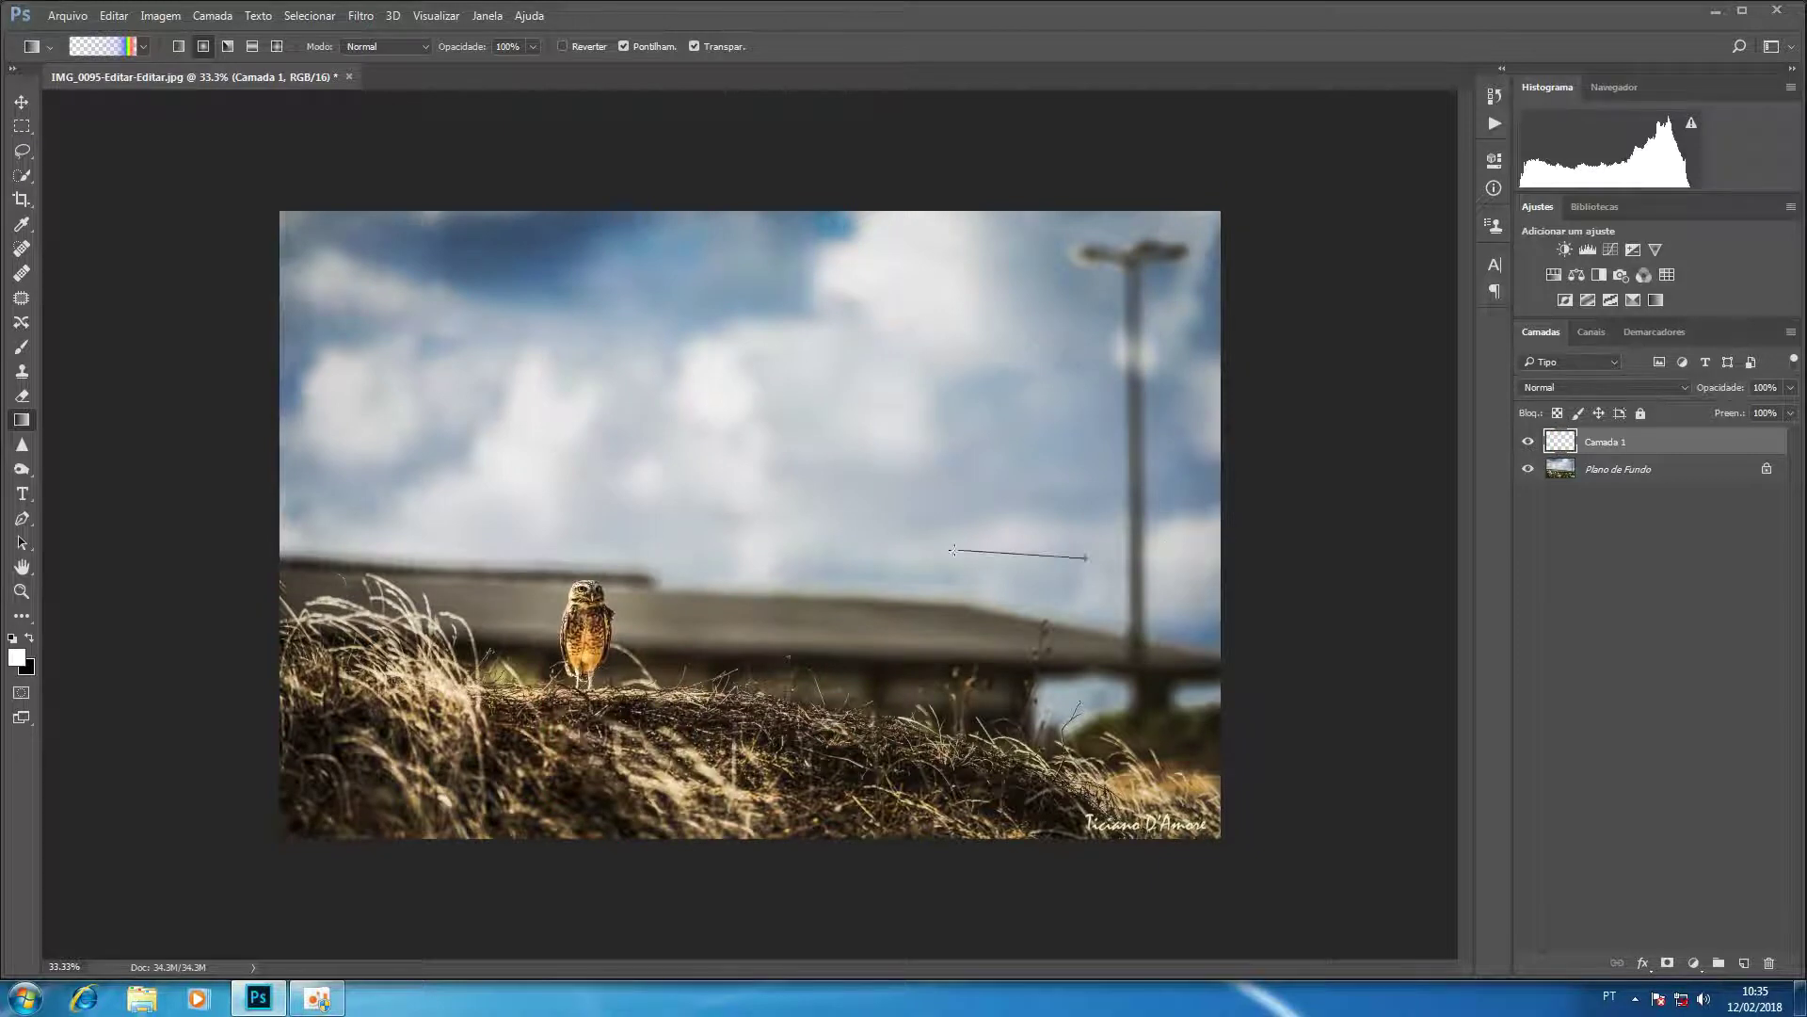
left_click_drag(1088, 553, 282, 552)
key("ctrl+z")
mouse_move(1115, 727)
left_mouse_down()
mouse_move(833, 715)
mouse_move(411, 737)
left_mouse_up()
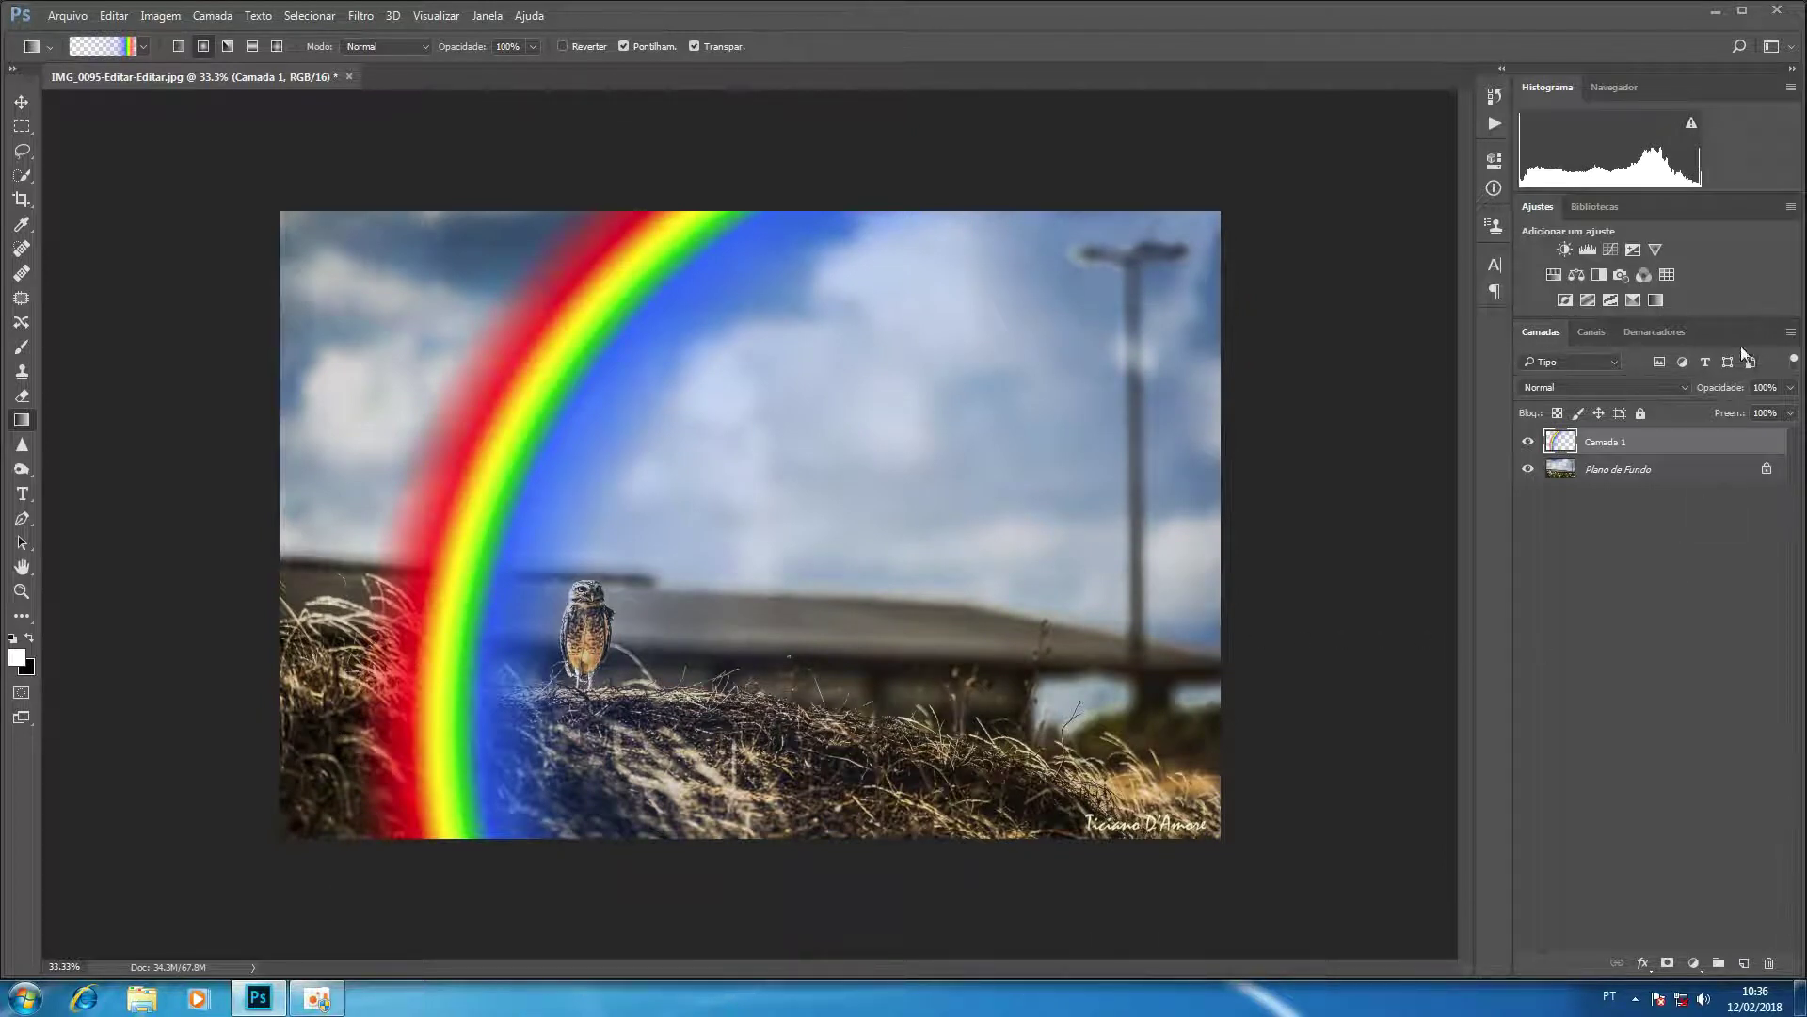
Set Camada 1's blend mode to Divisão so the rainbow looks lighter
left_click(1610, 388)
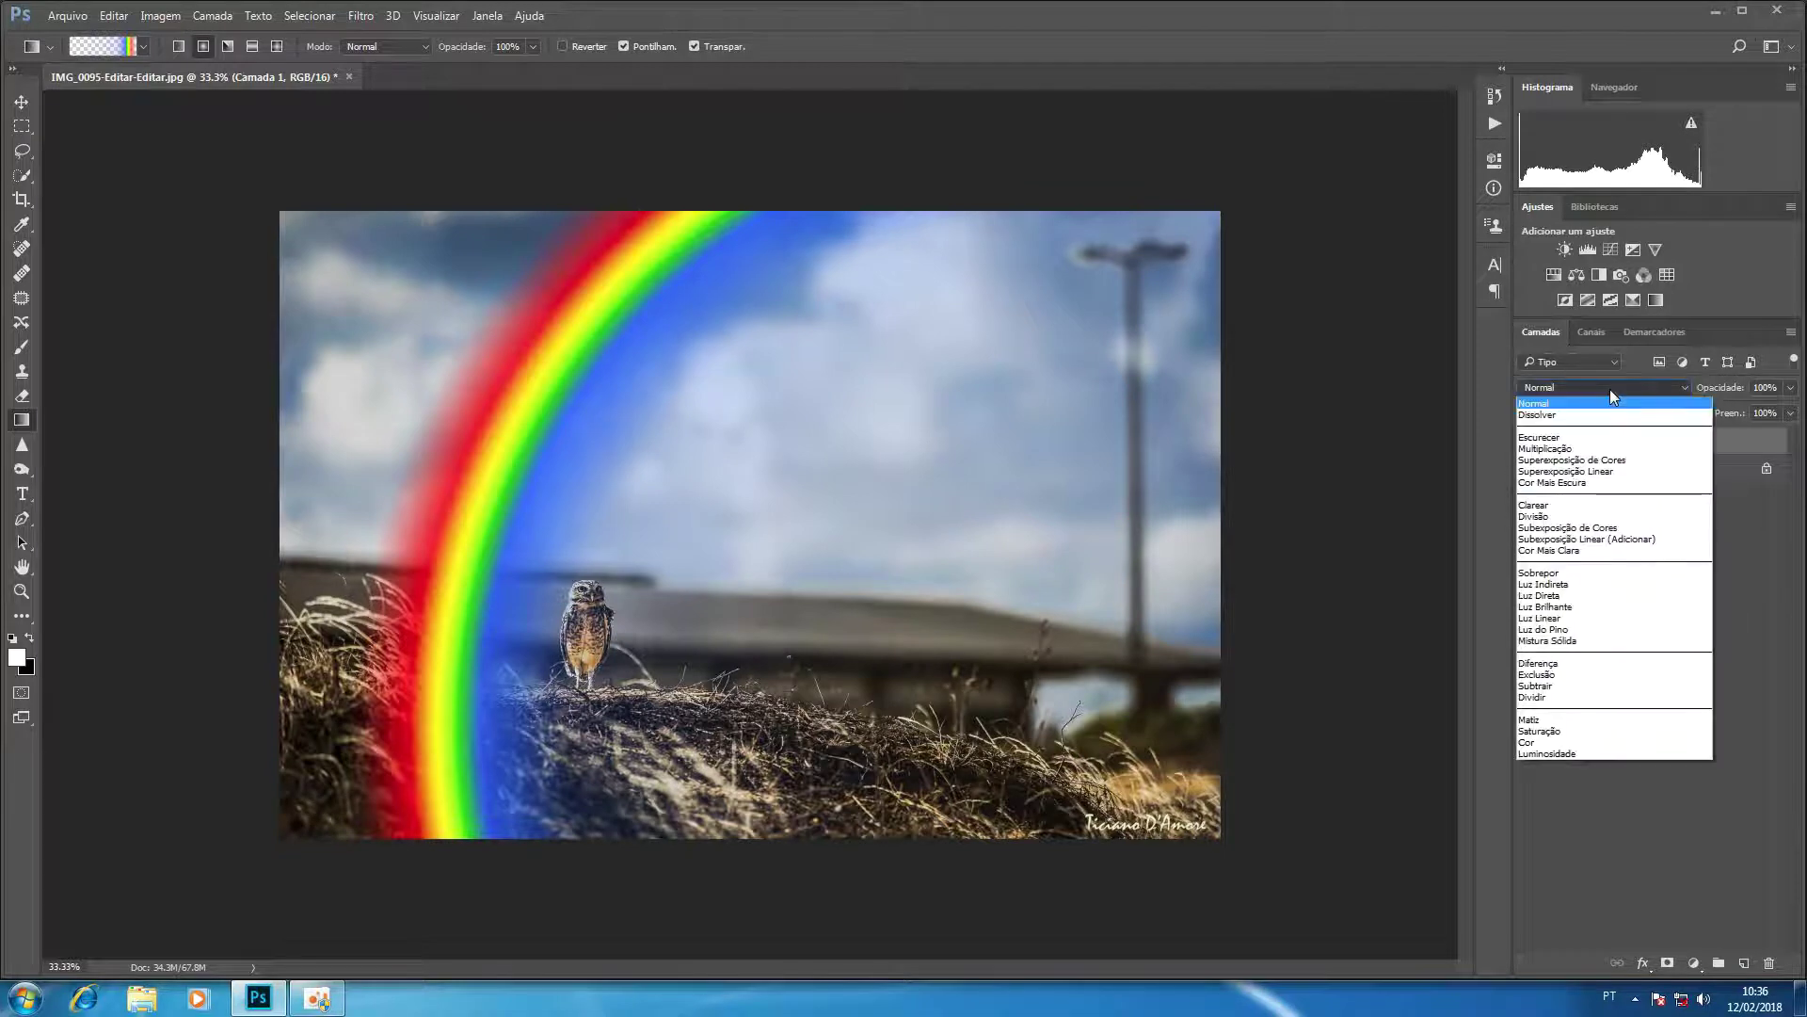
left_click(1554, 517)
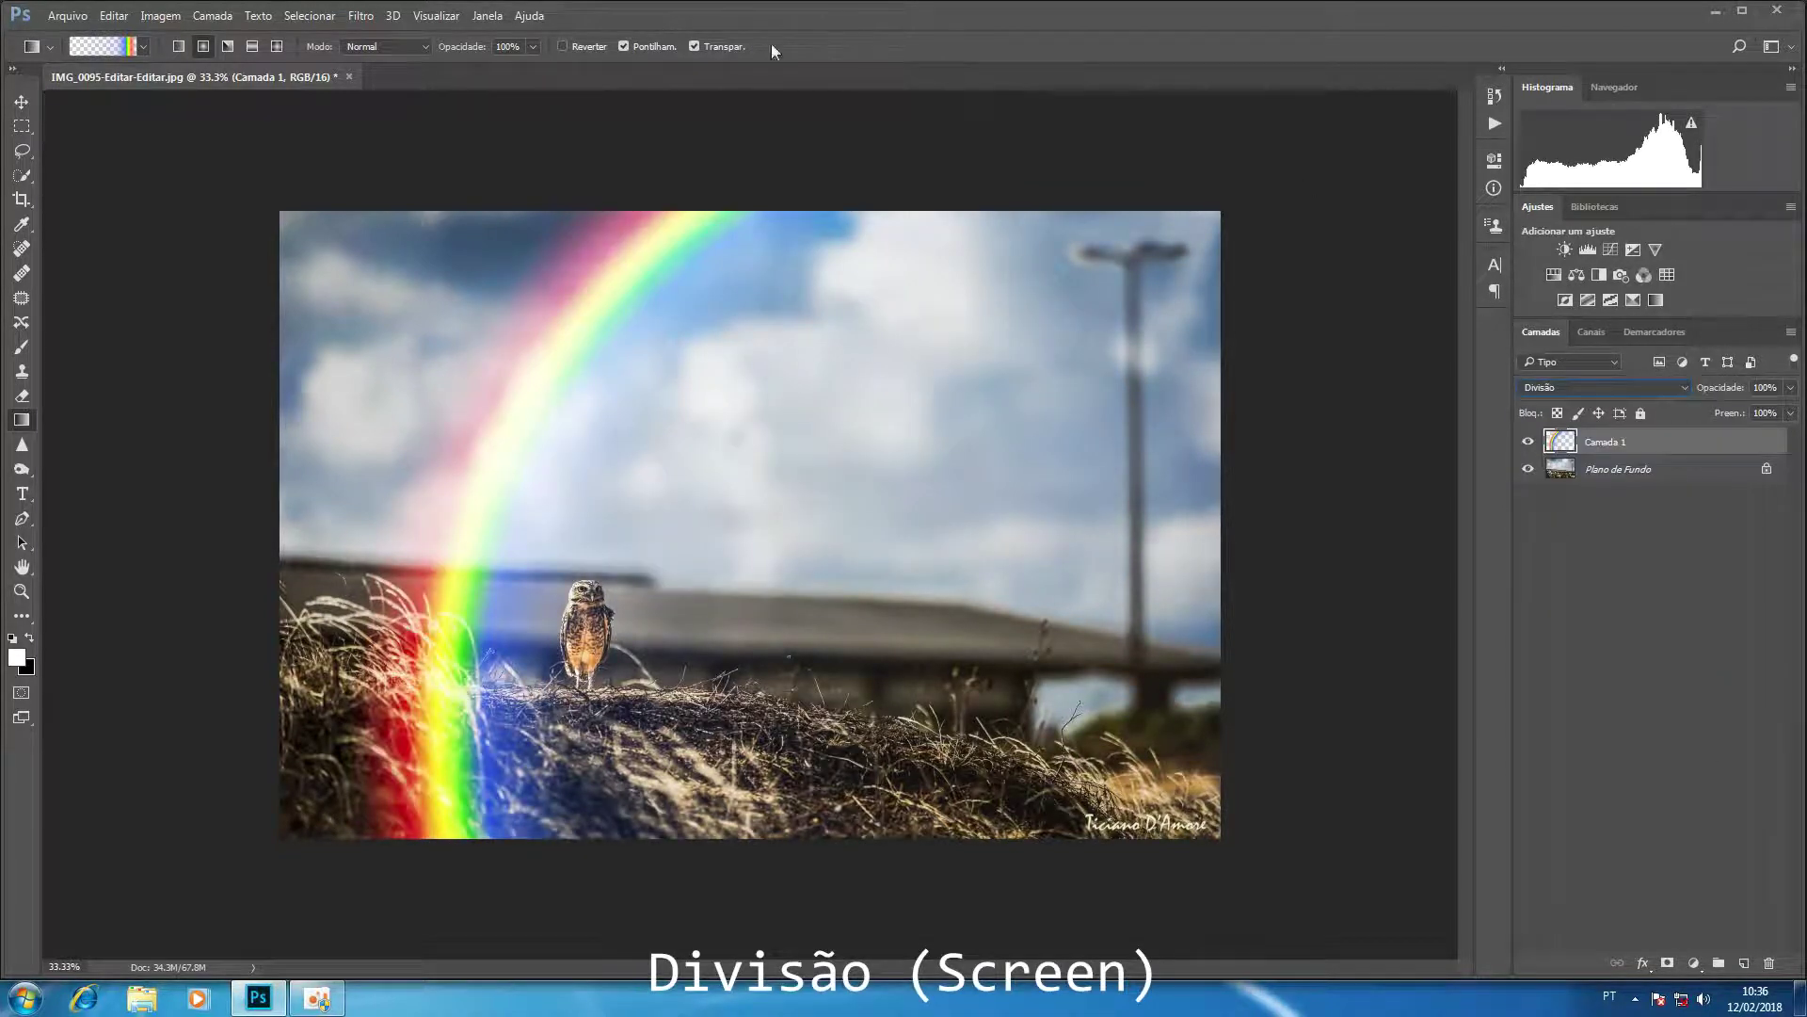
left_click(360, 16)
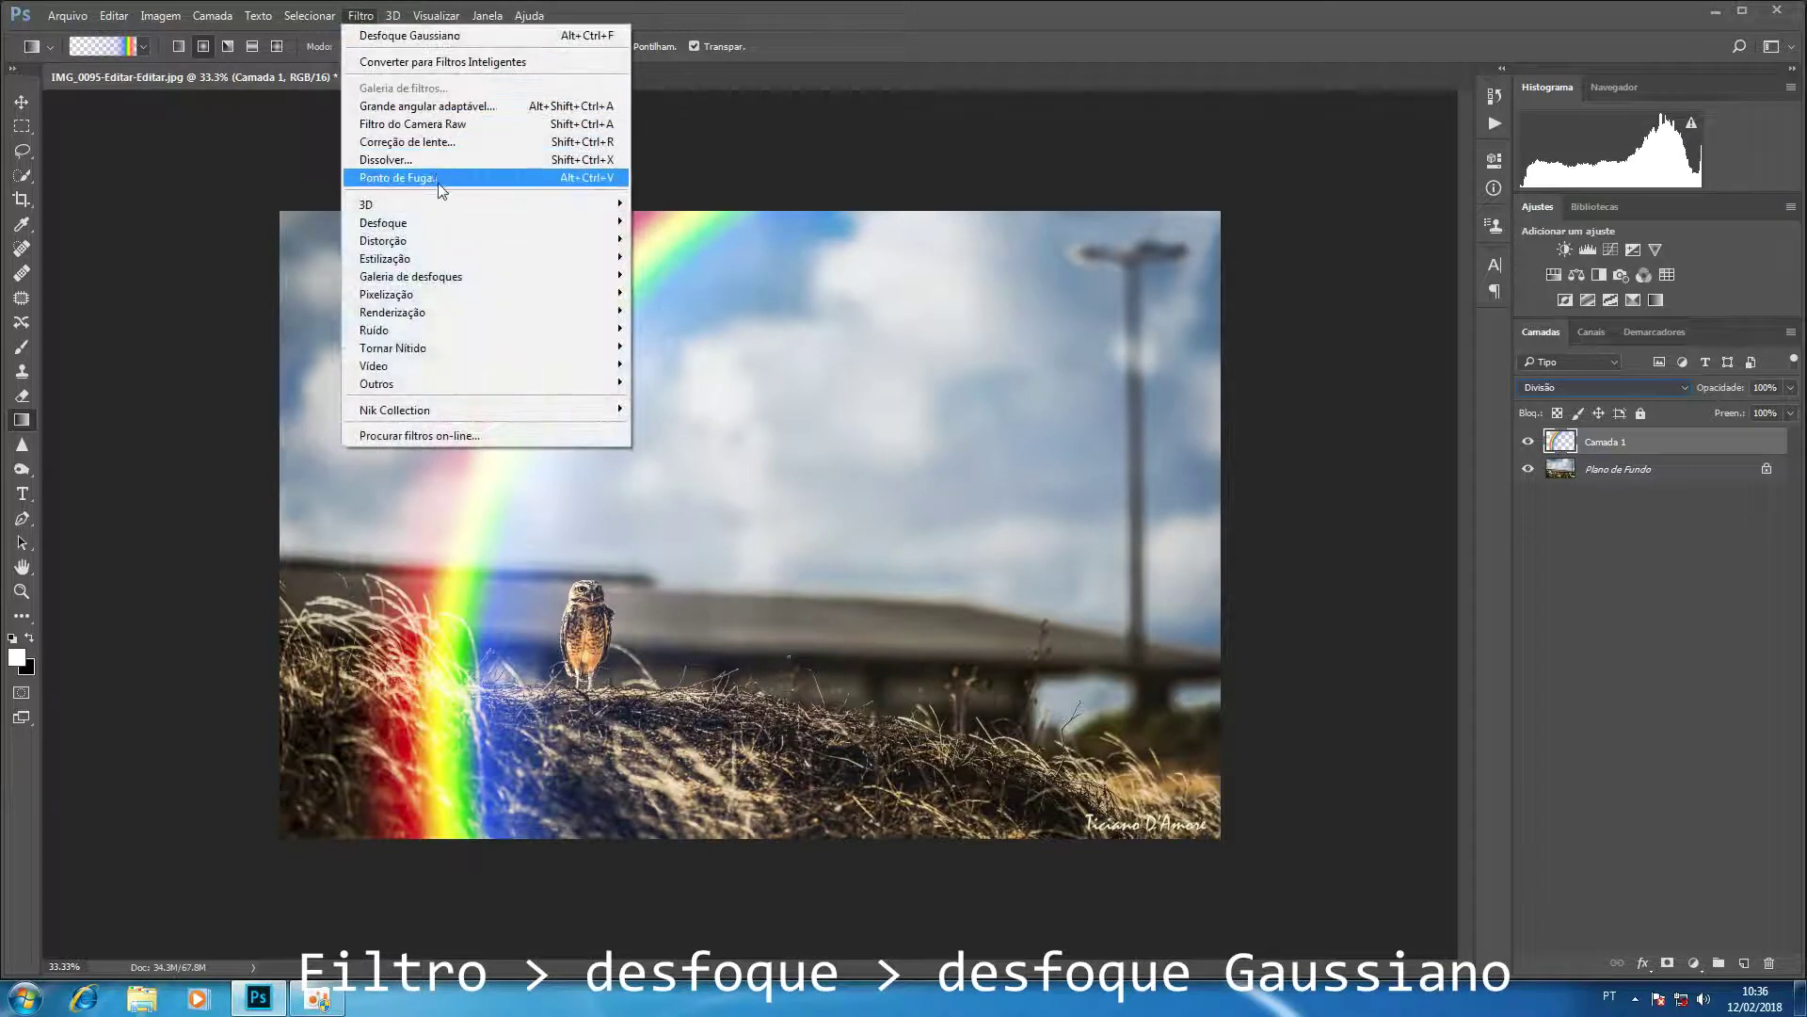
mouse_move(382, 223)
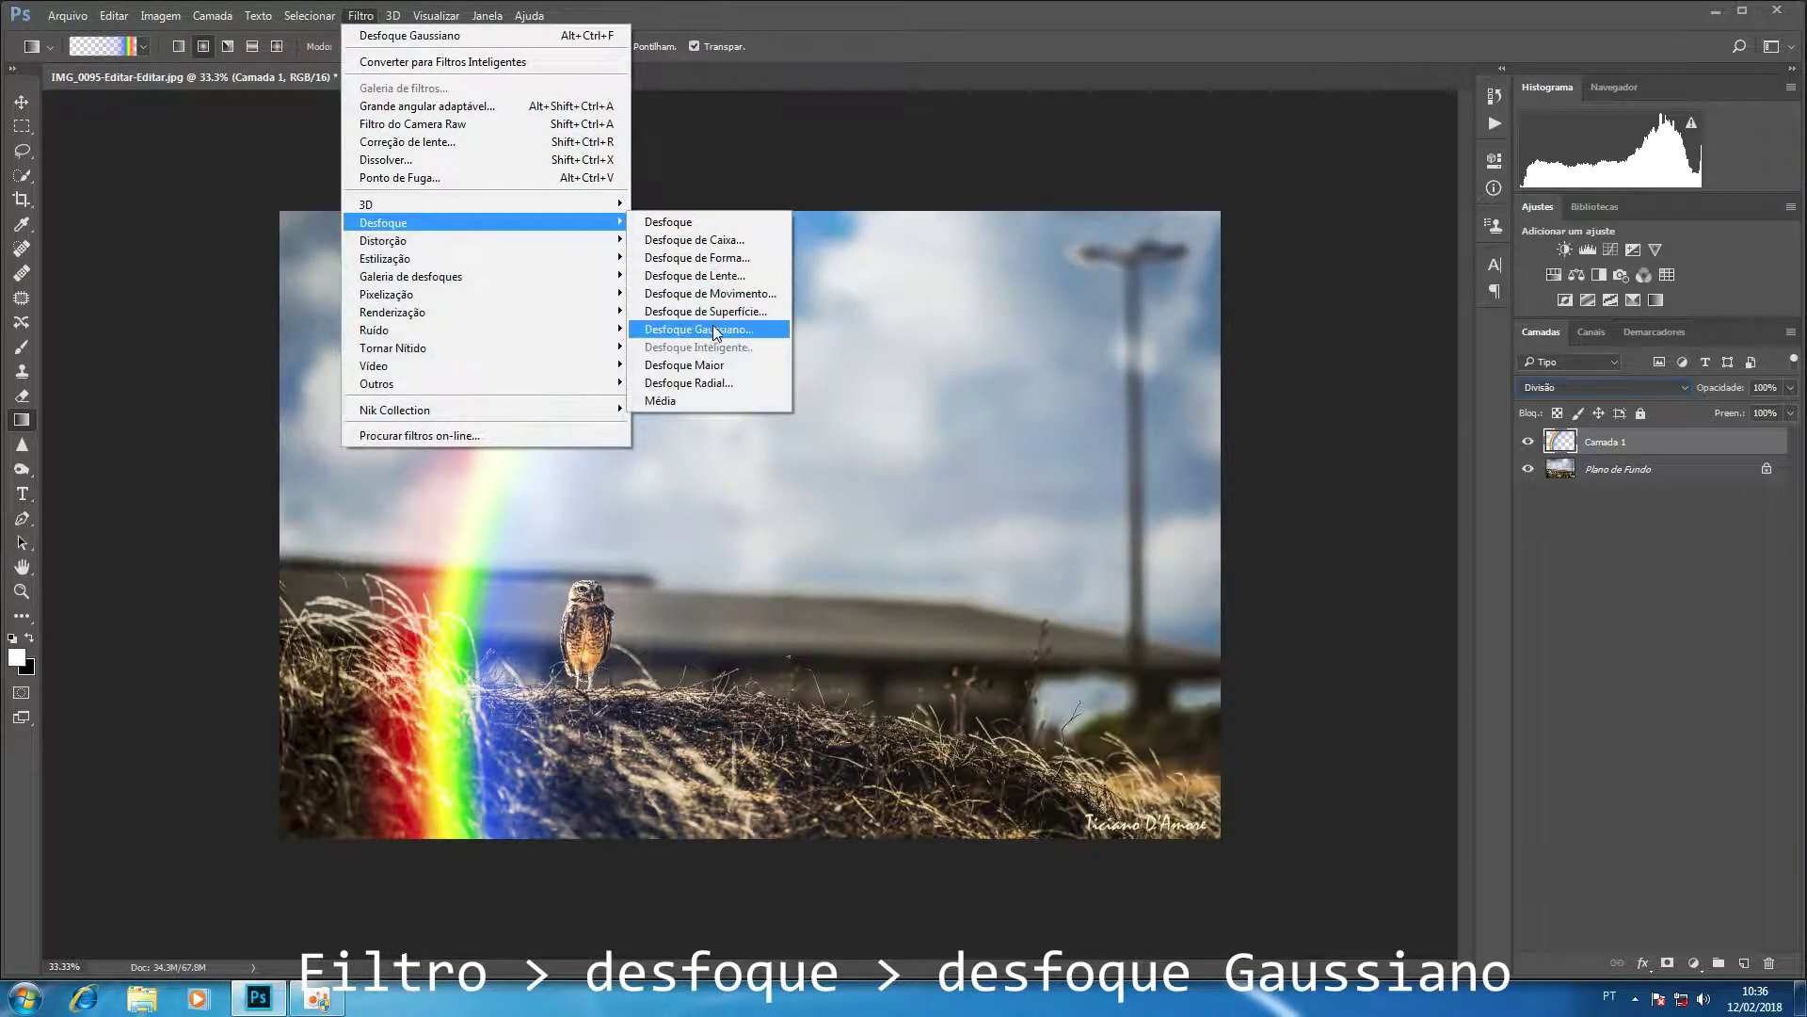
Soften the rainbow with a Desfoque Gaussiano of 45 pixels radius
left_click(712, 327)
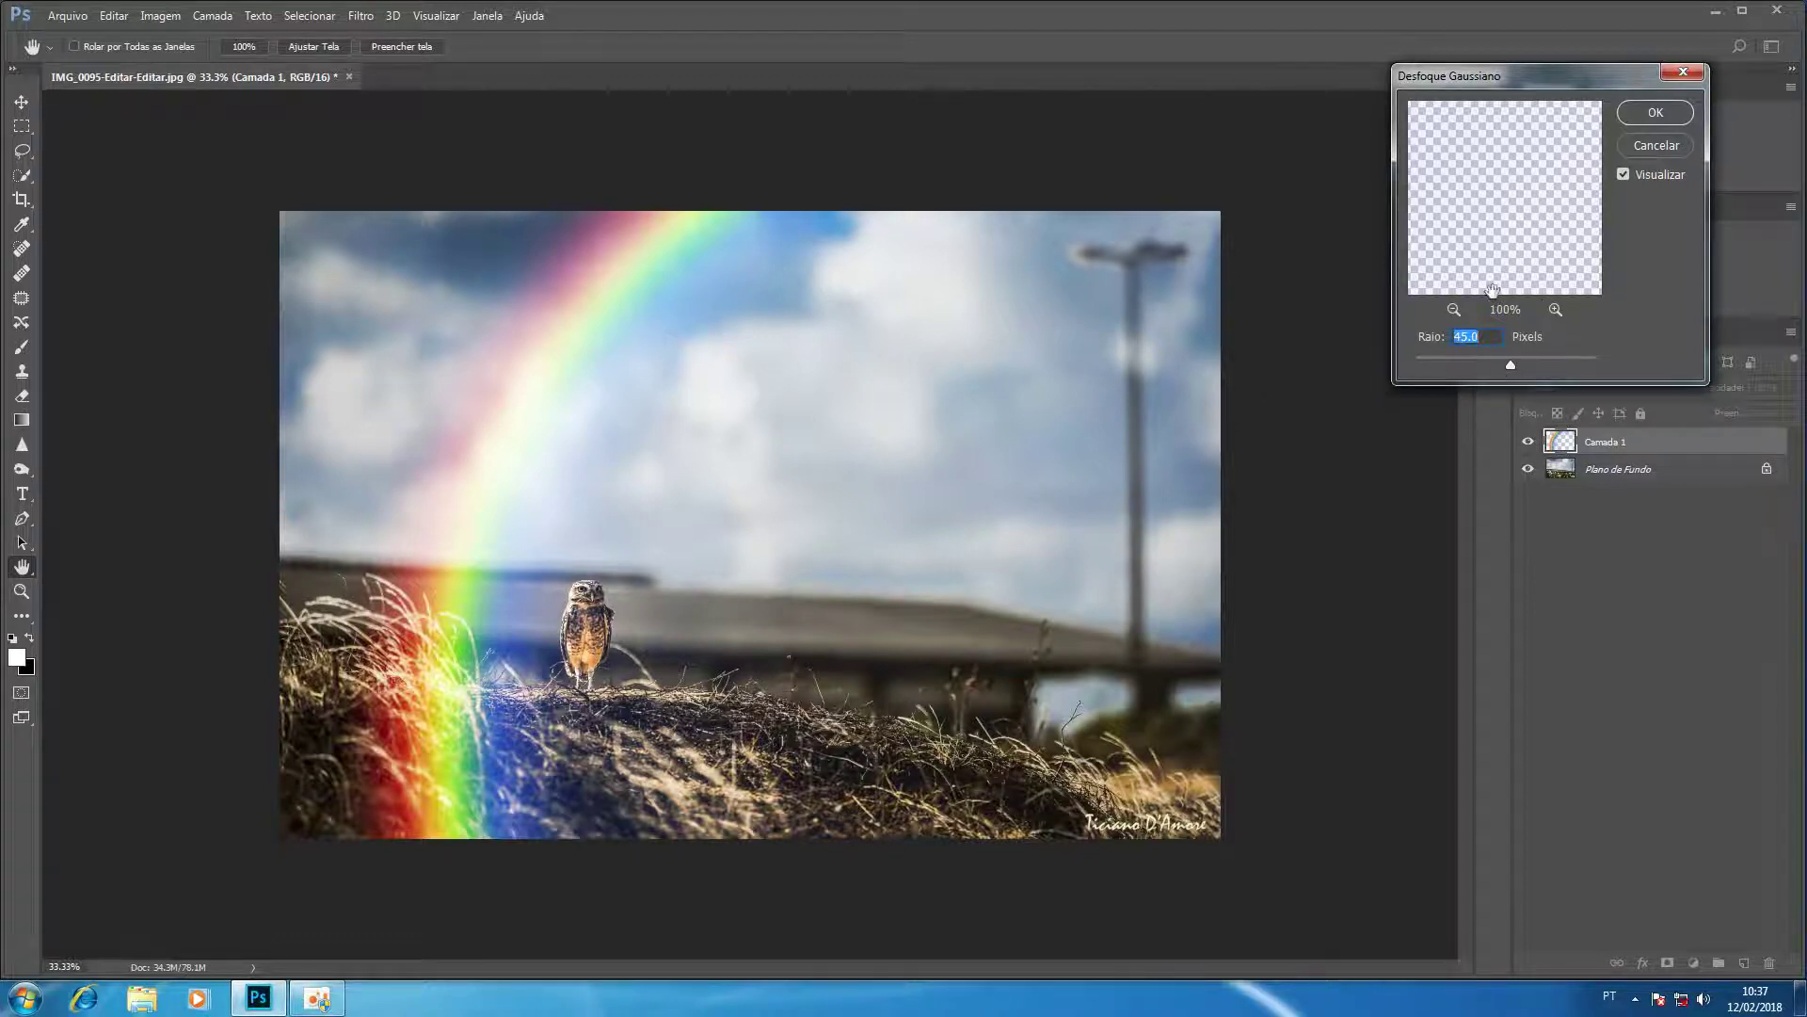
left_click(1658, 110)
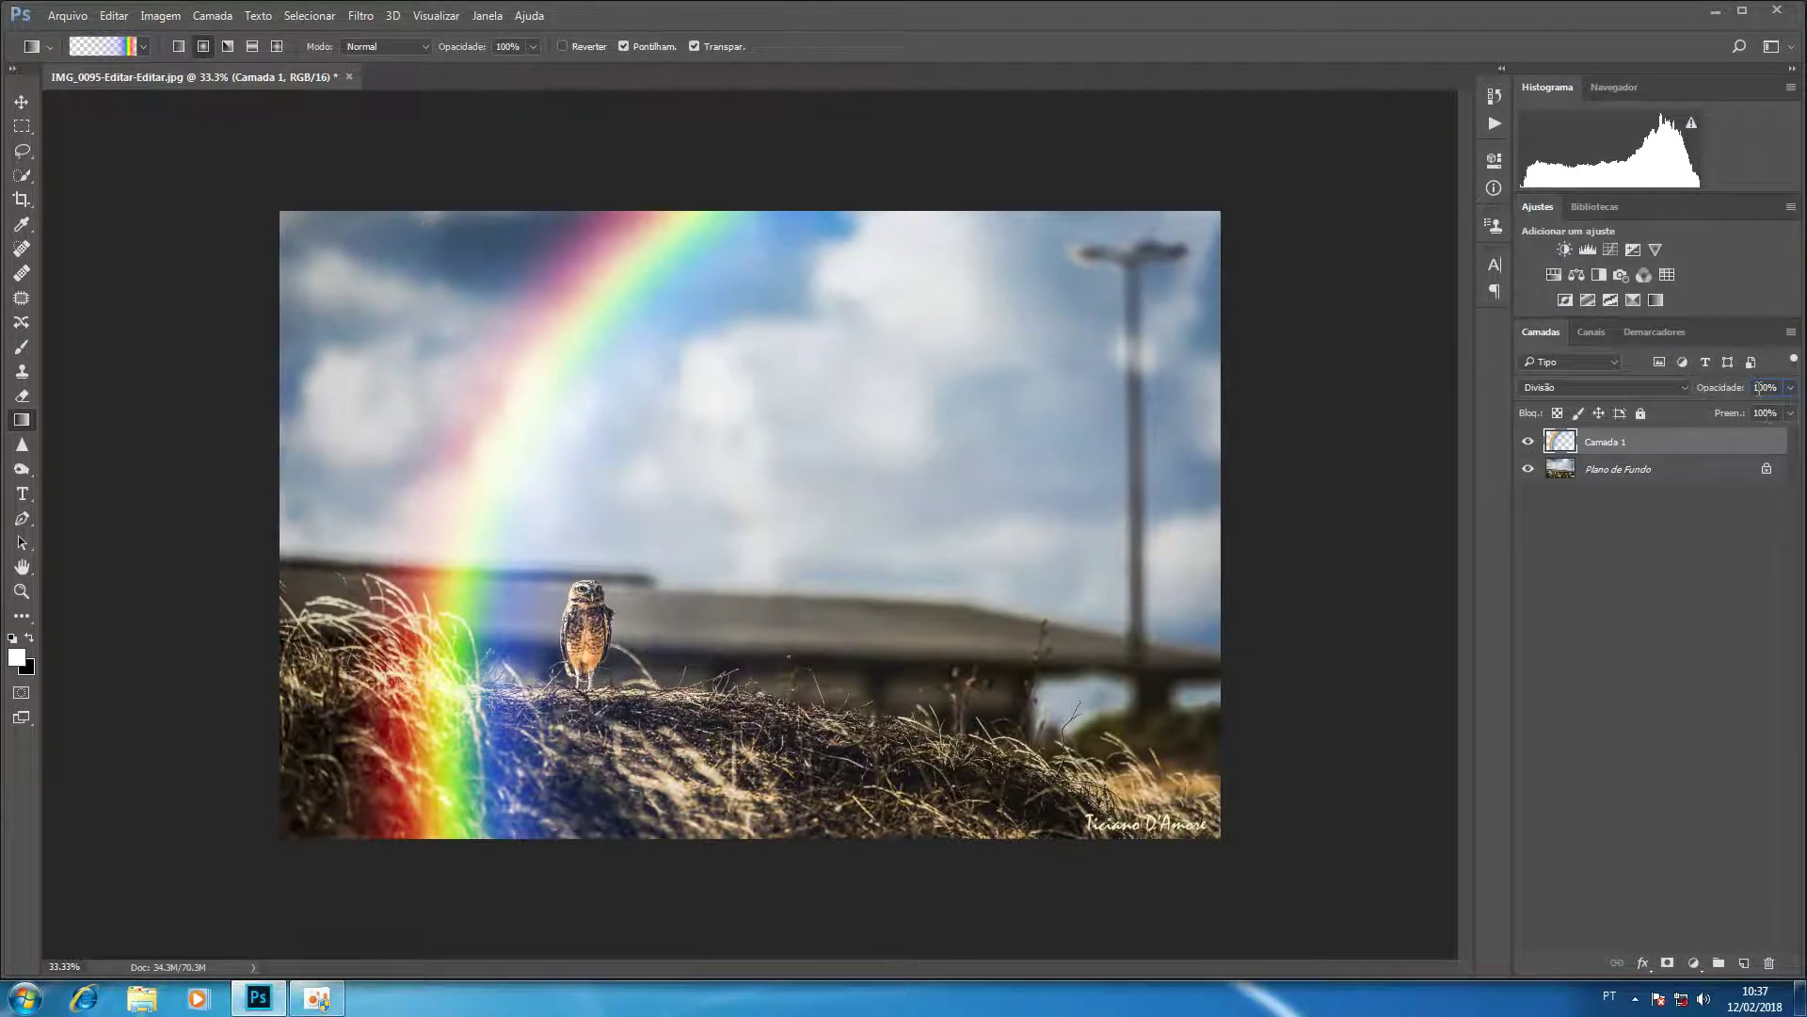
Lower Camada 1's Opacidade to 80%
scroll(1760, 387, "down", 1)
scroll(1760, 388, "down", 5)
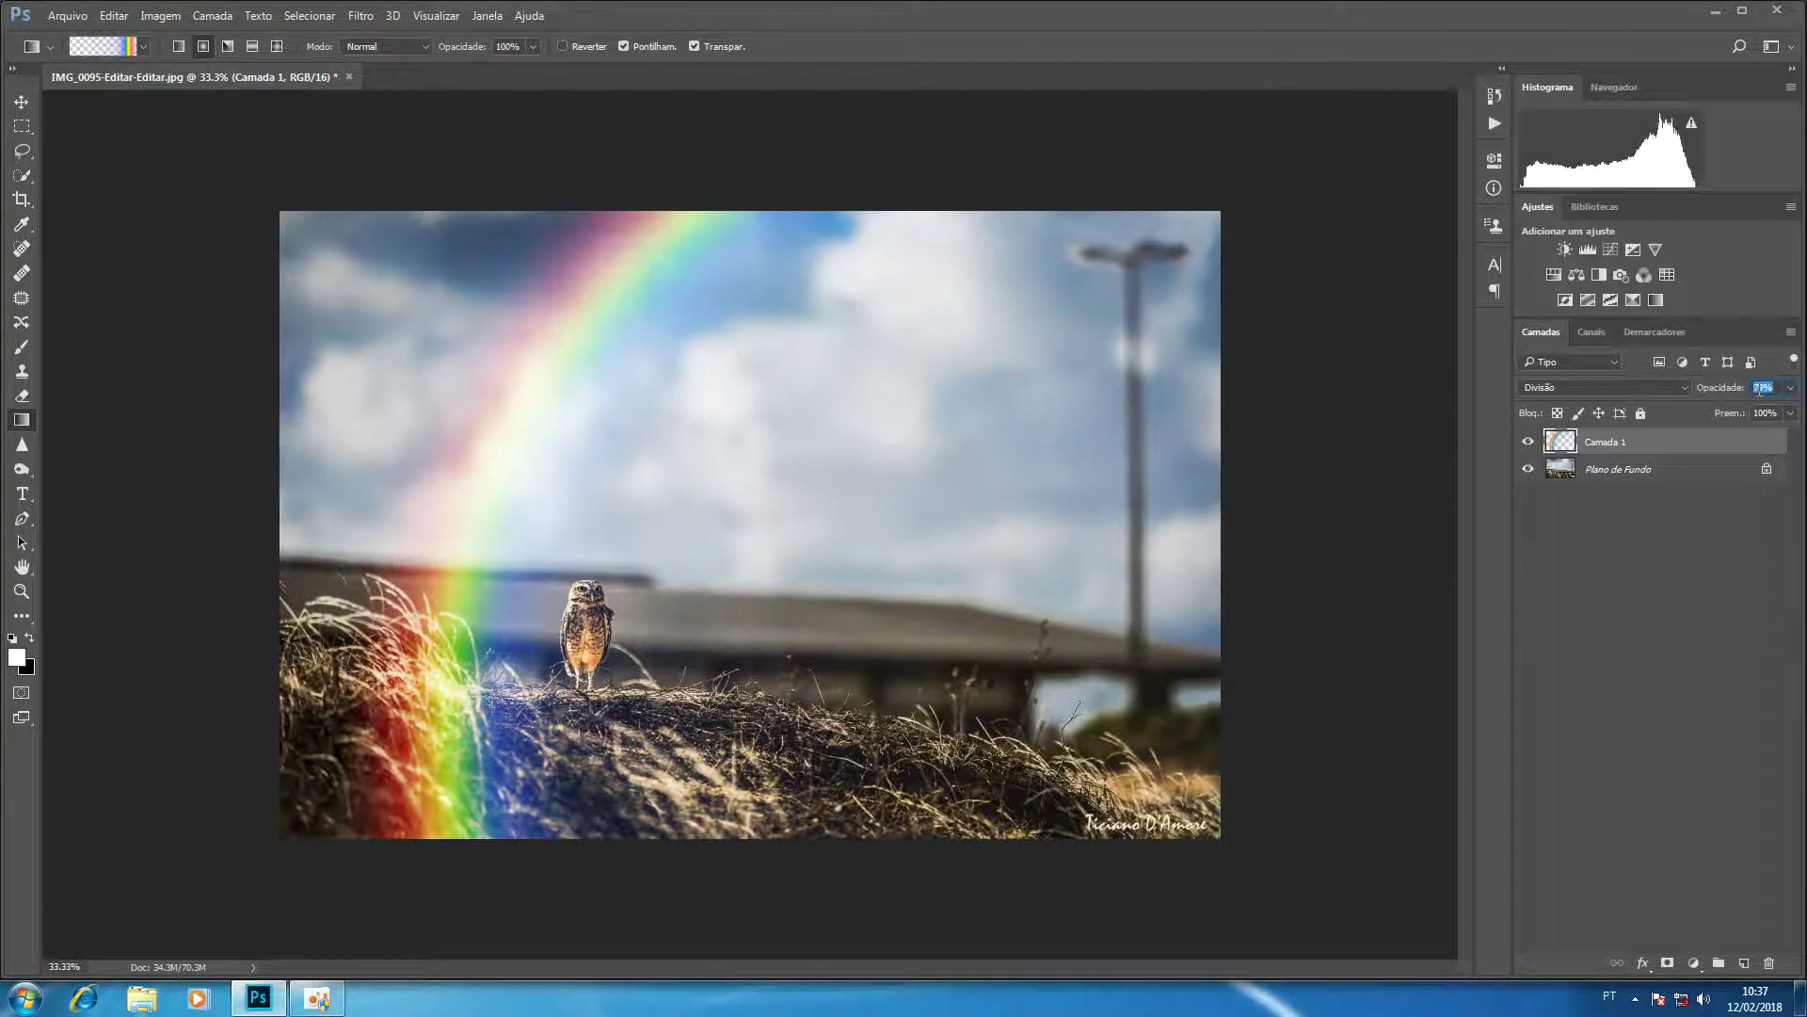
scroll(1760, 387, "down", 20)
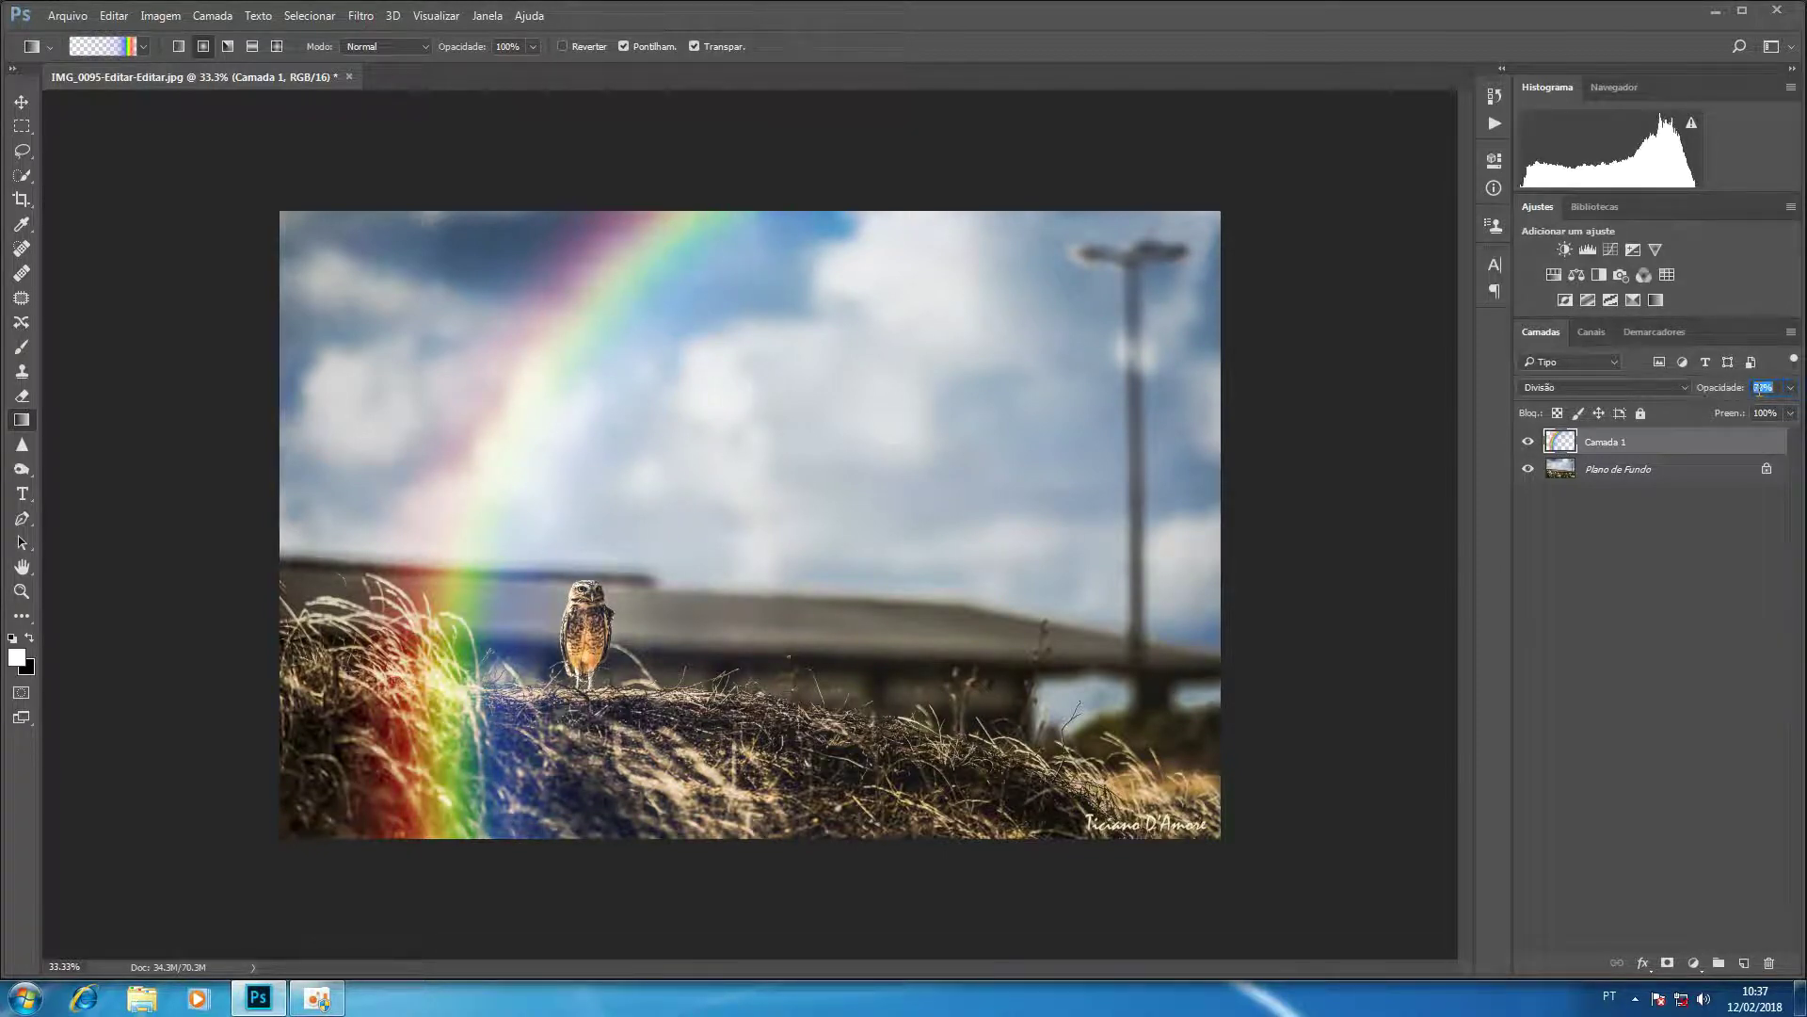
scroll(1760, 387, "up", 10)
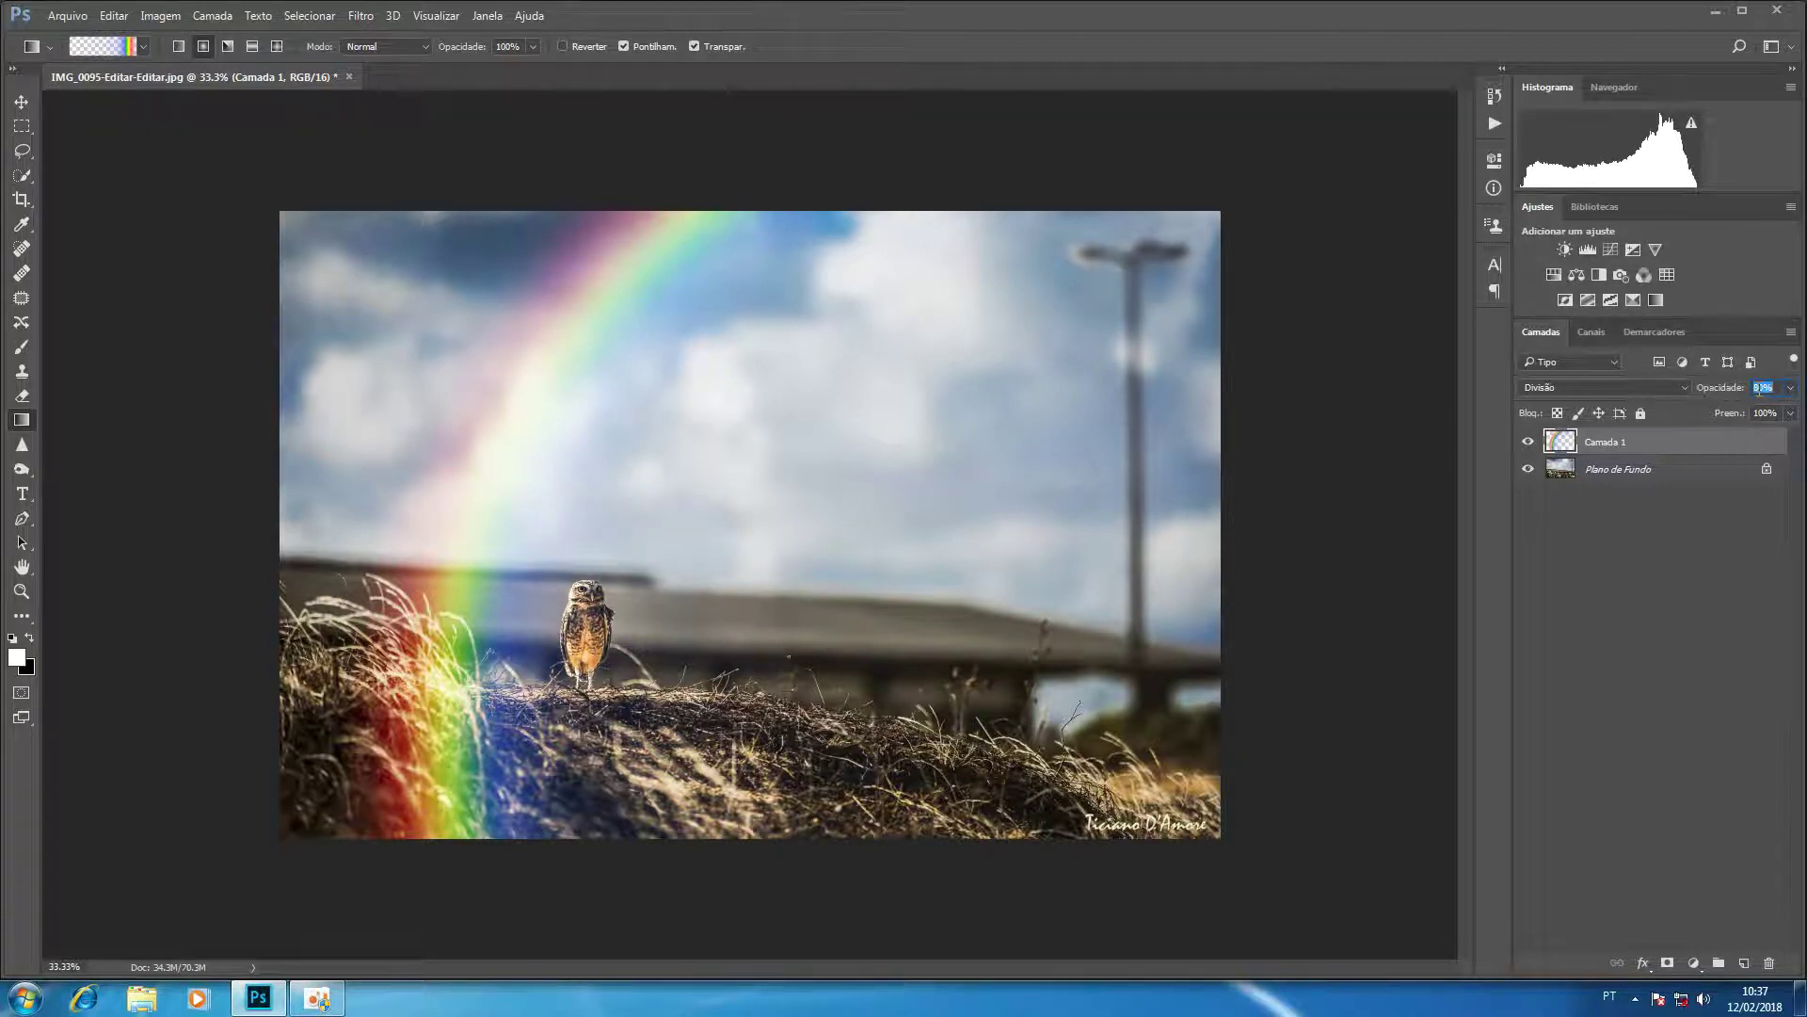
left_click(1759, 389)
Mask Camada 1 with a black-to-transparent gradient dragged upward, fading the rainbow above the grass
left_click(1668, 963)
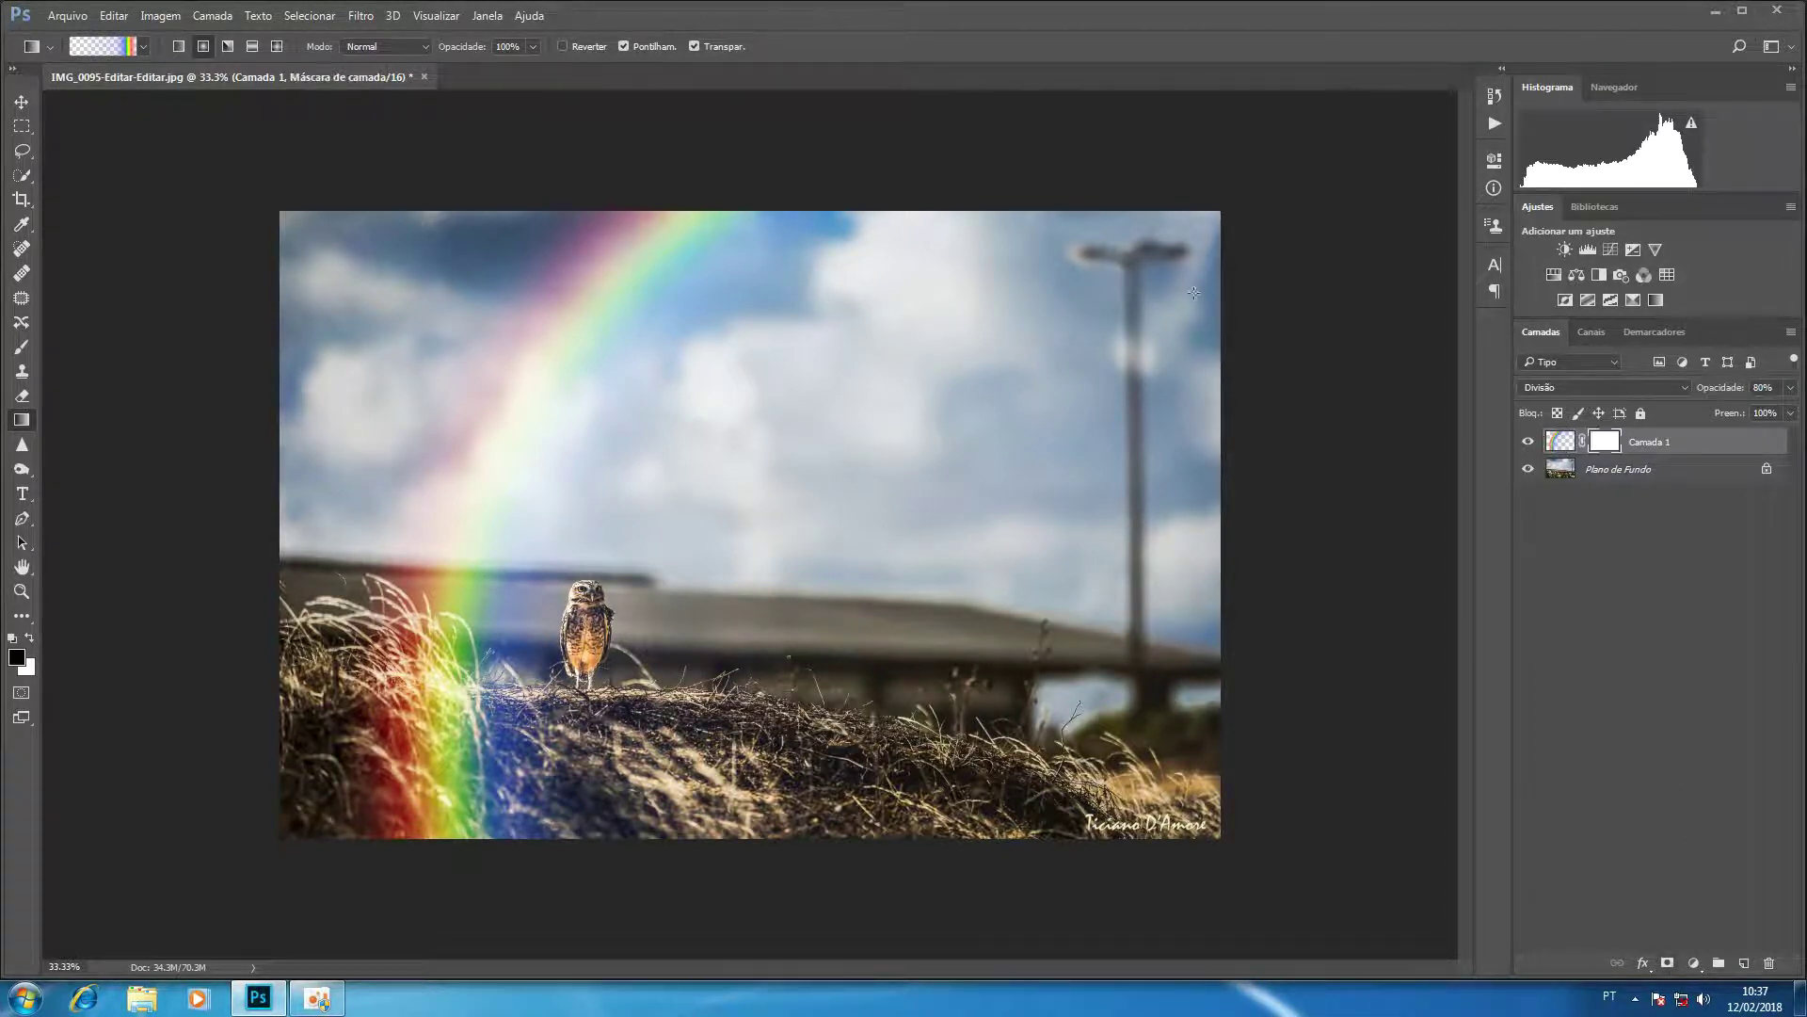
left_click(143, 47)
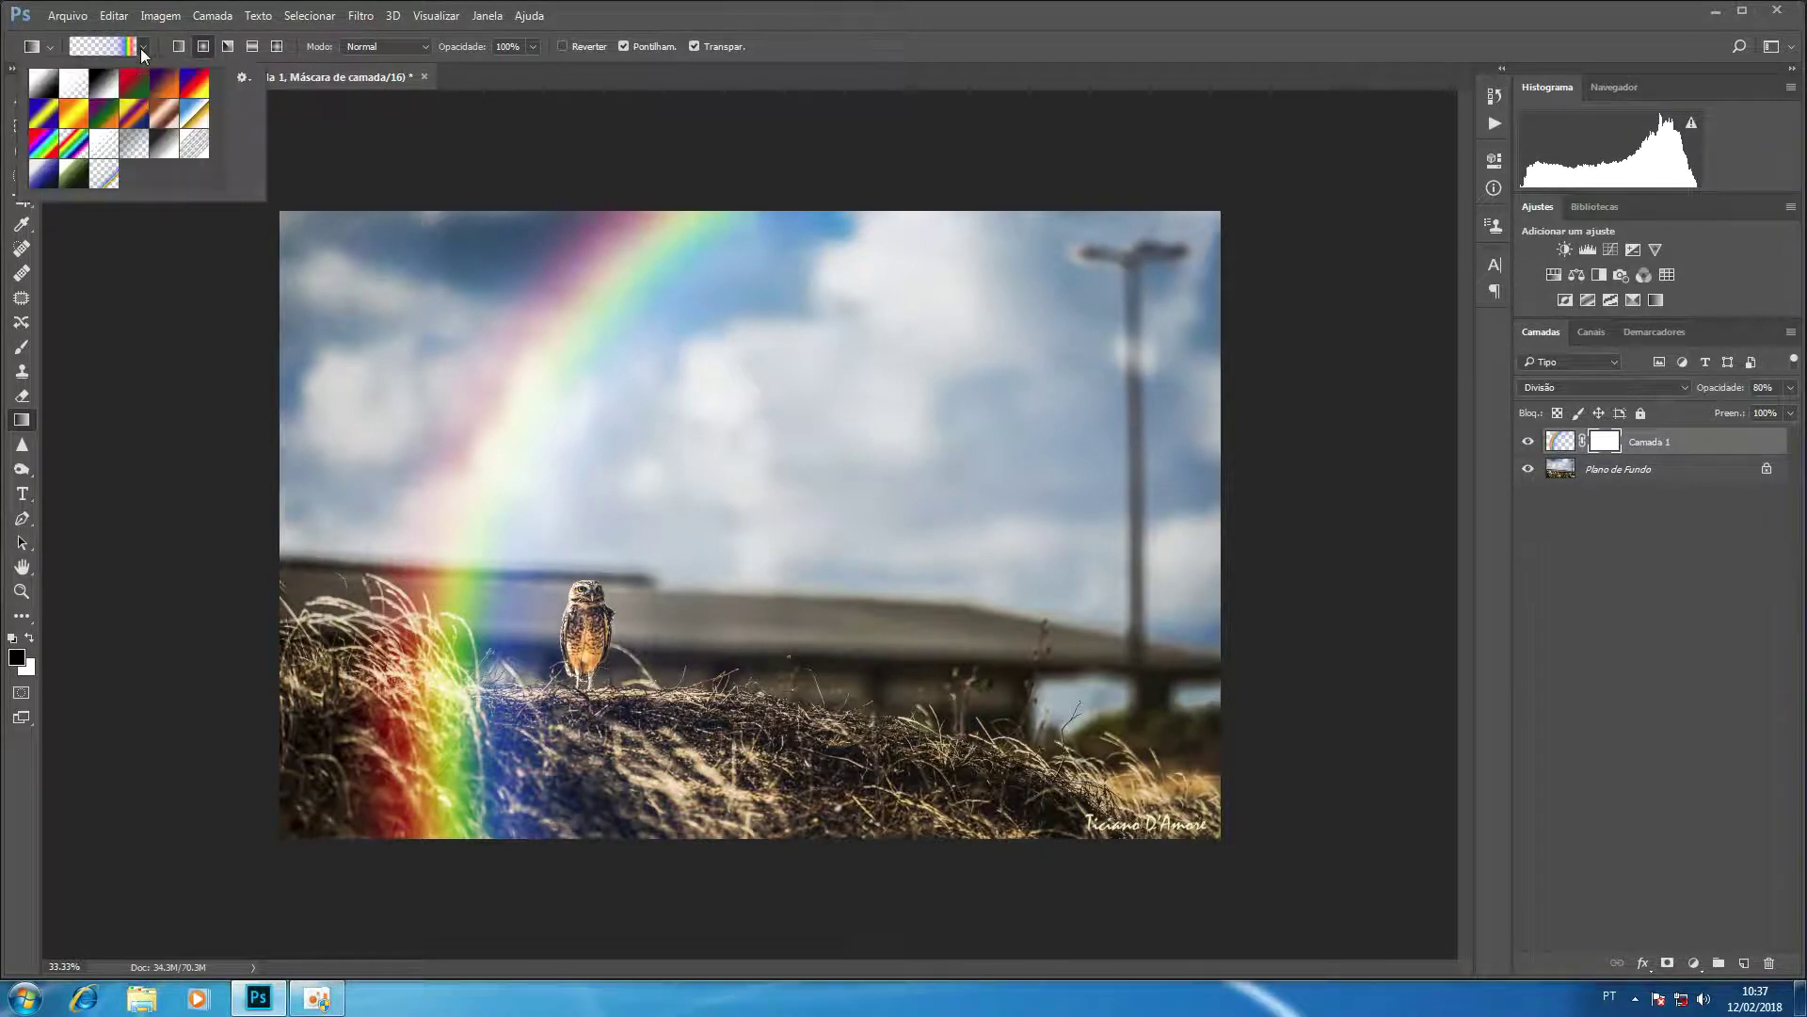
left_click(104, 86)
double_click(102, 88)
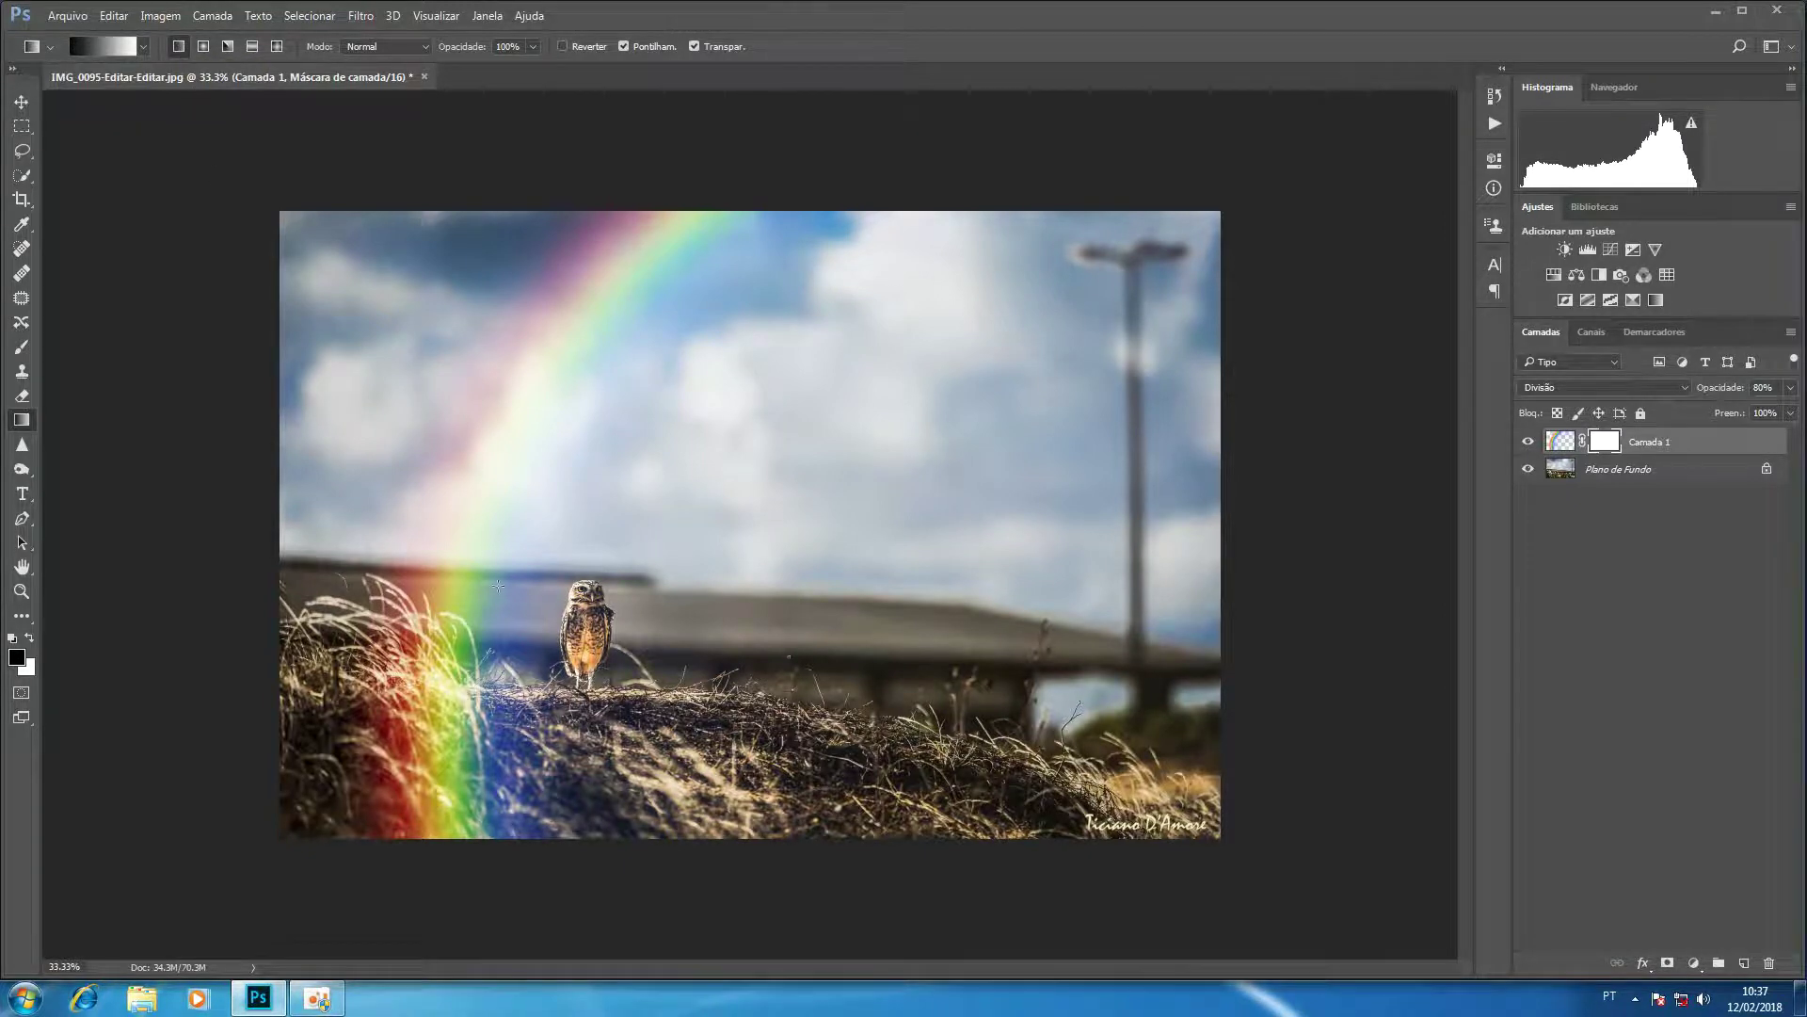
left_click_drag(704, 753, 705, 537)
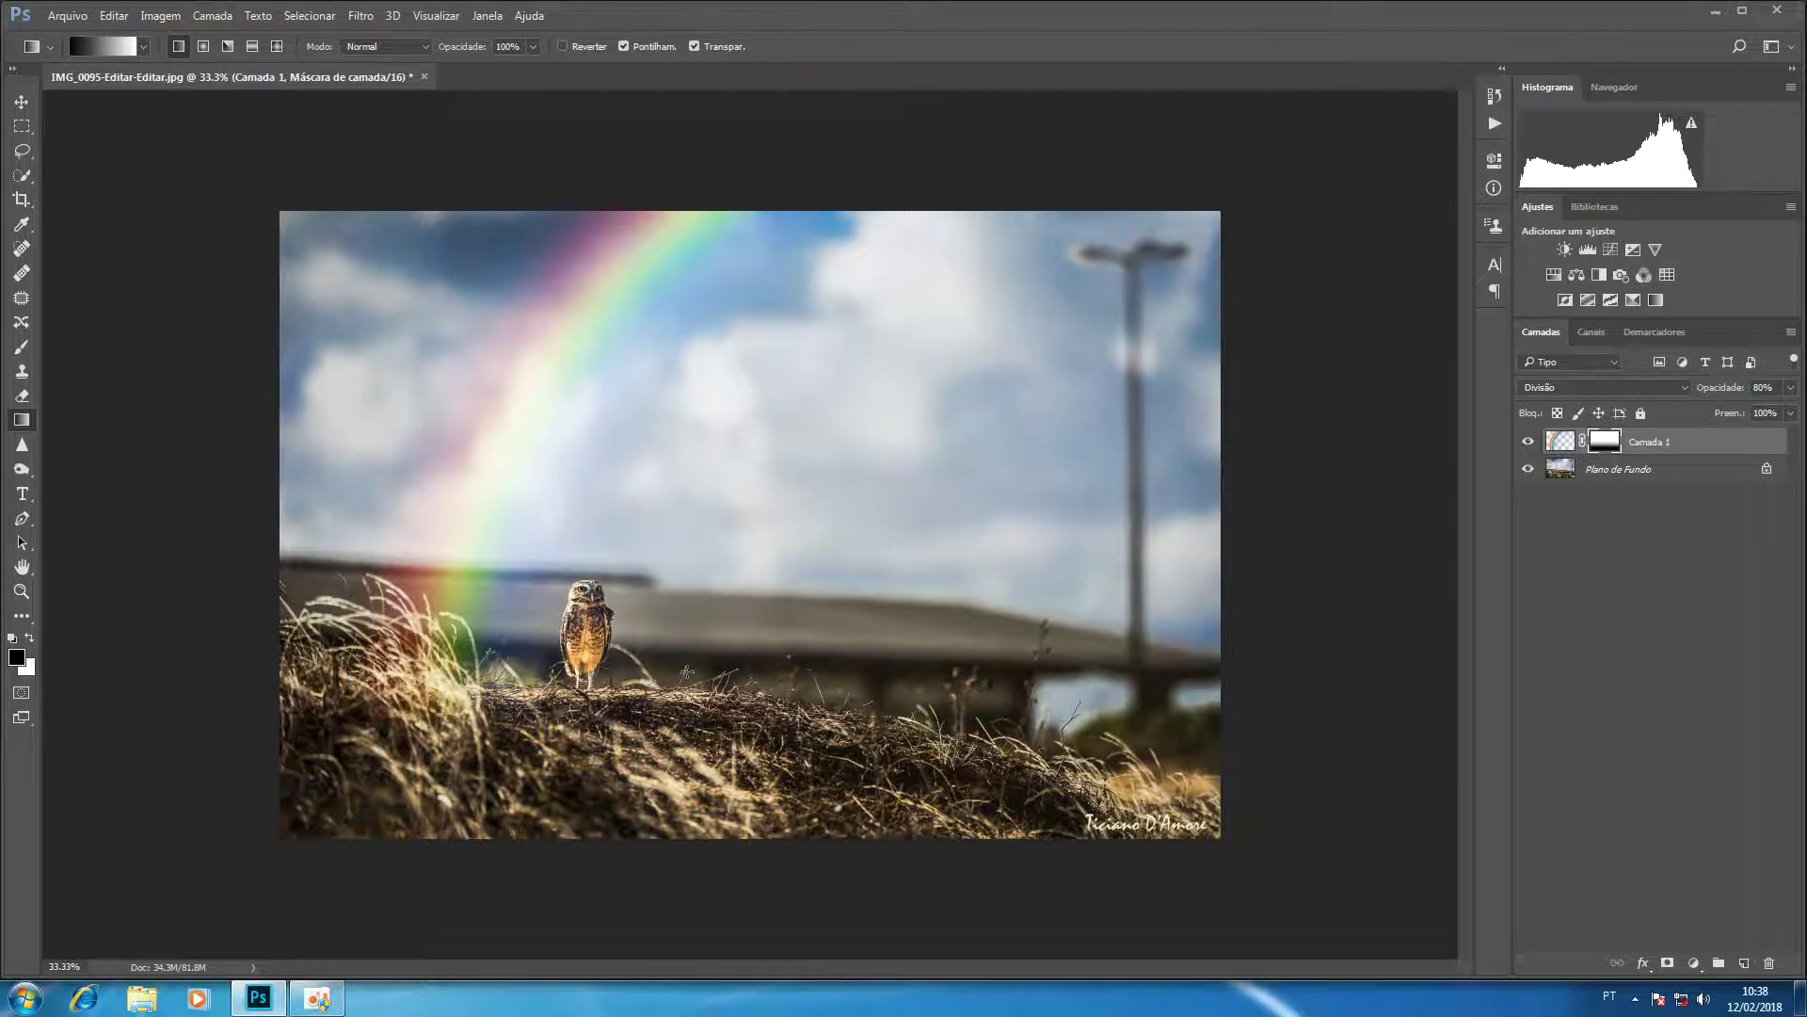
left_click_drag(690, 647, 689, 554)
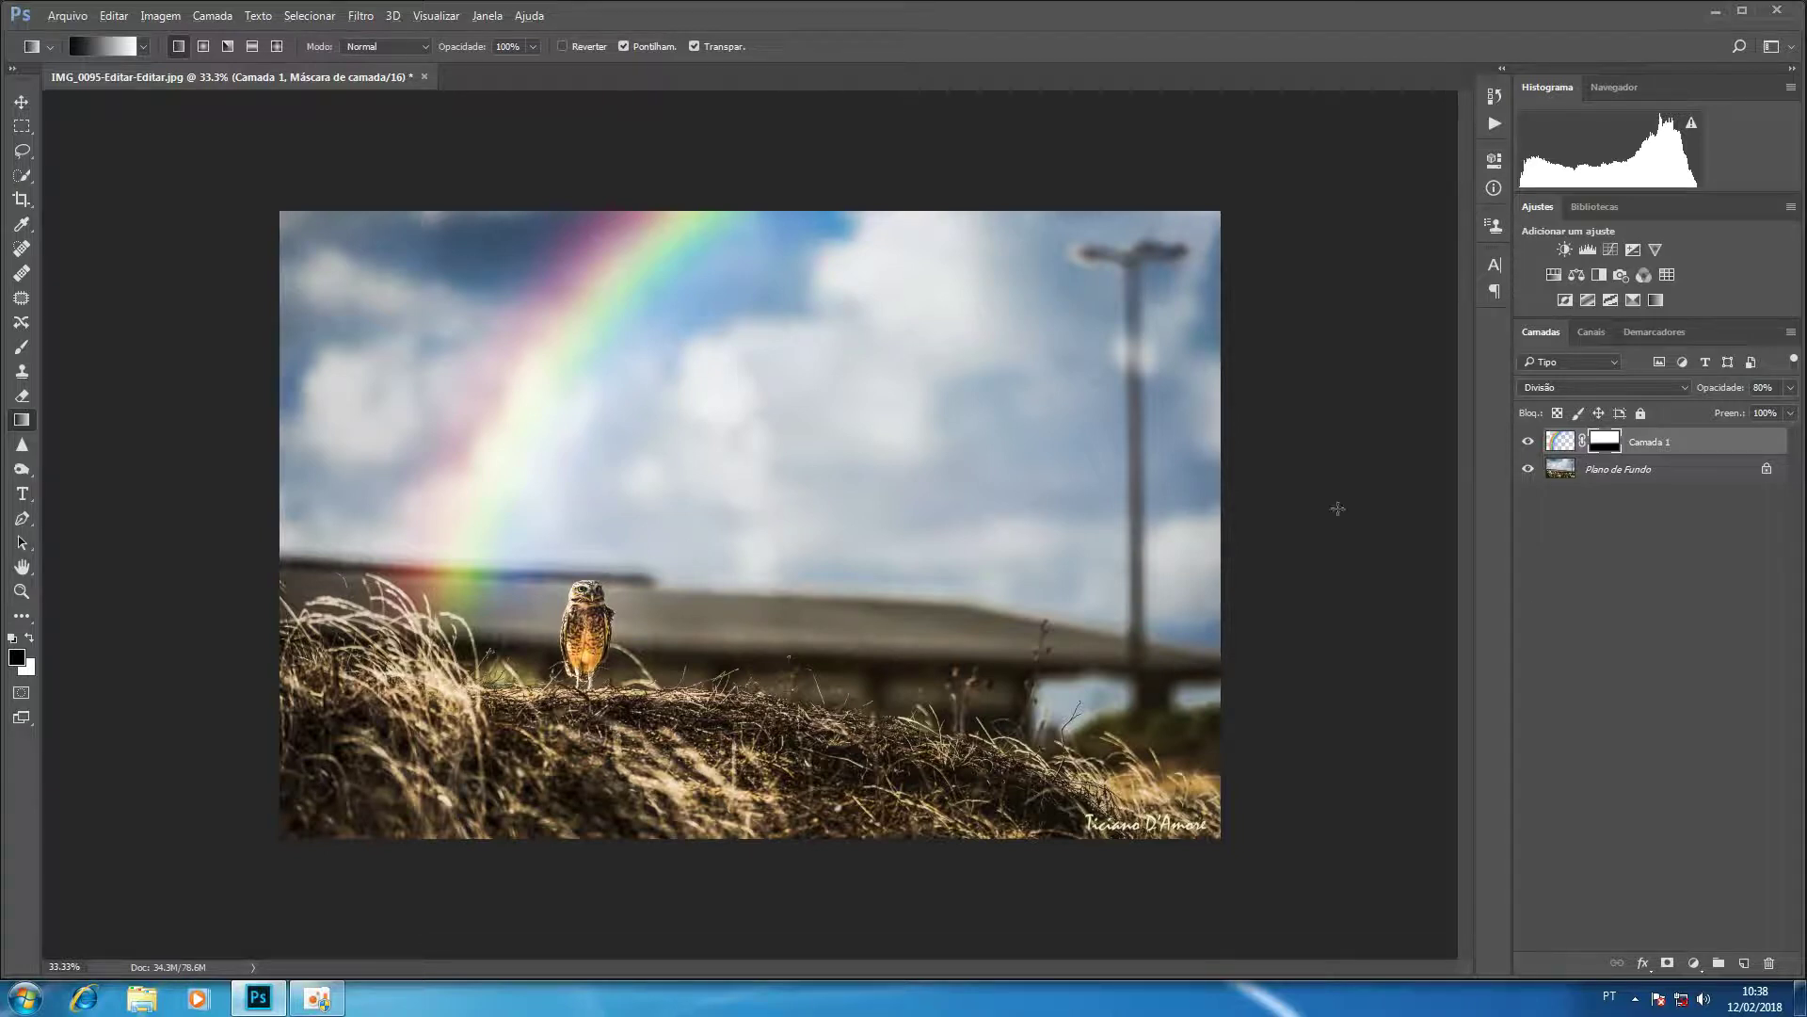
Add a Matiz/Saturação adjustment clipped to Camada 1 with Saturação at -10
left_click(1547, 277)
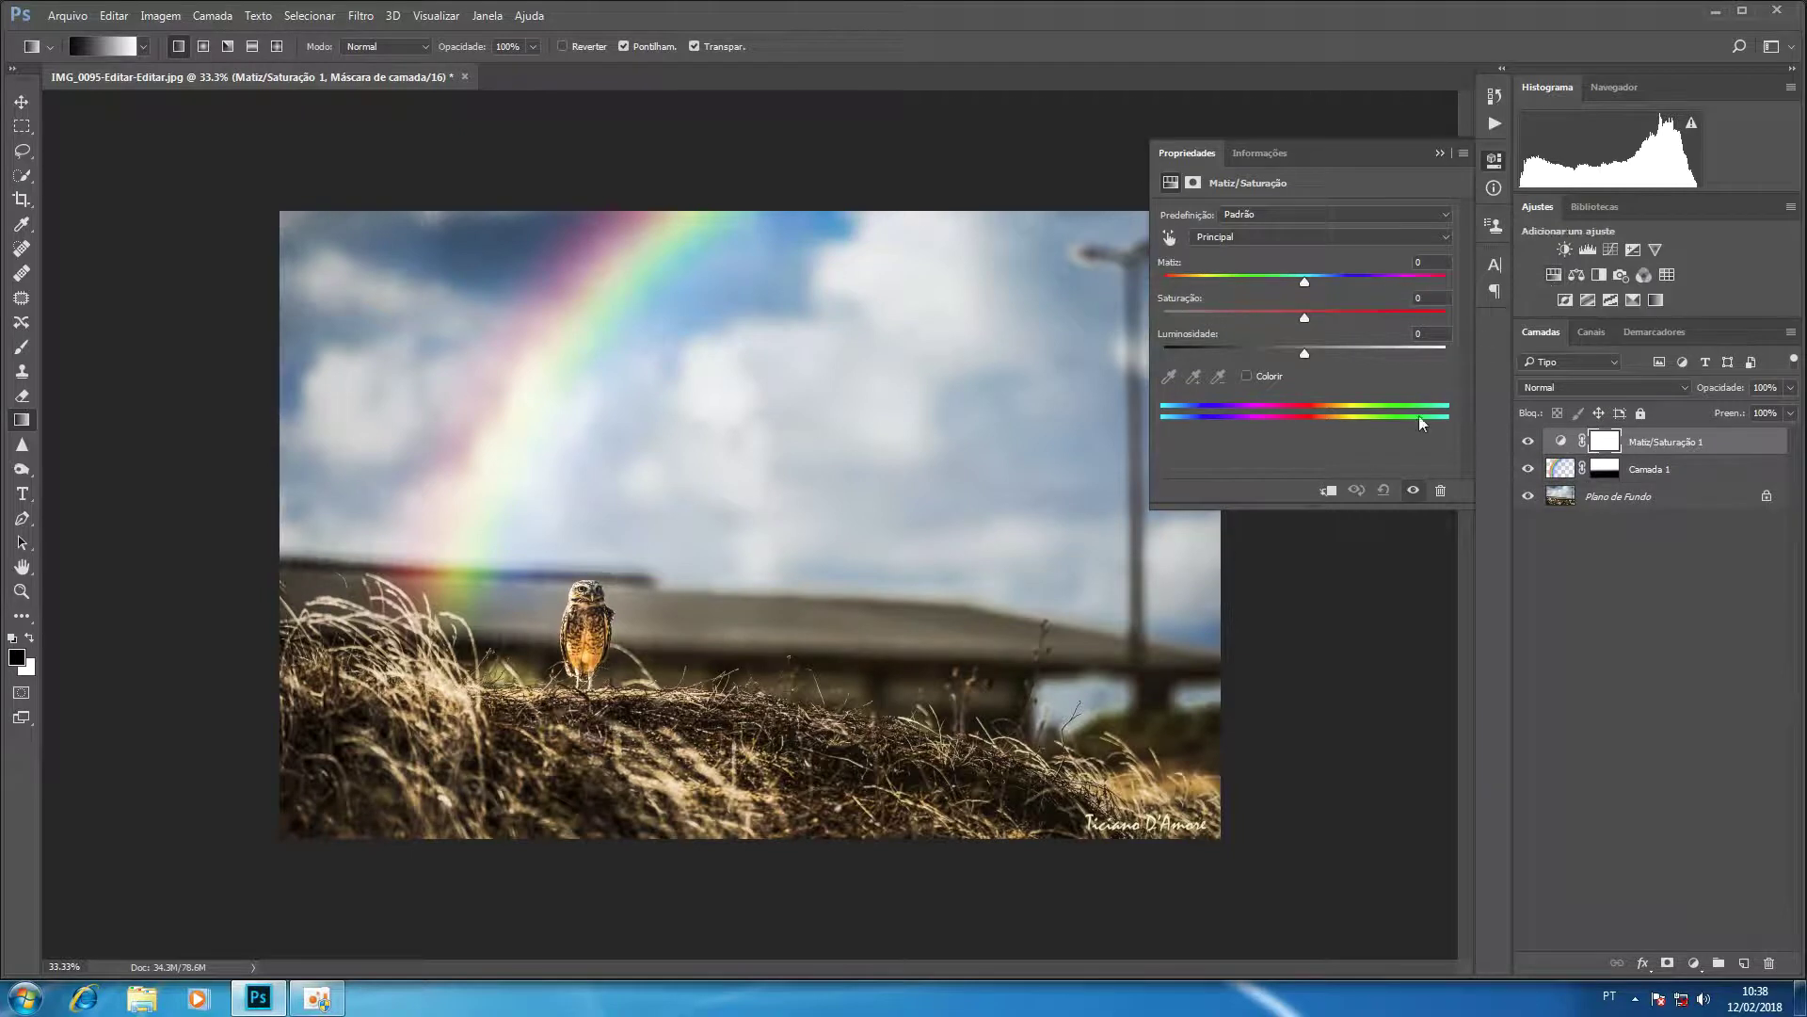
left_click(1328, 491)
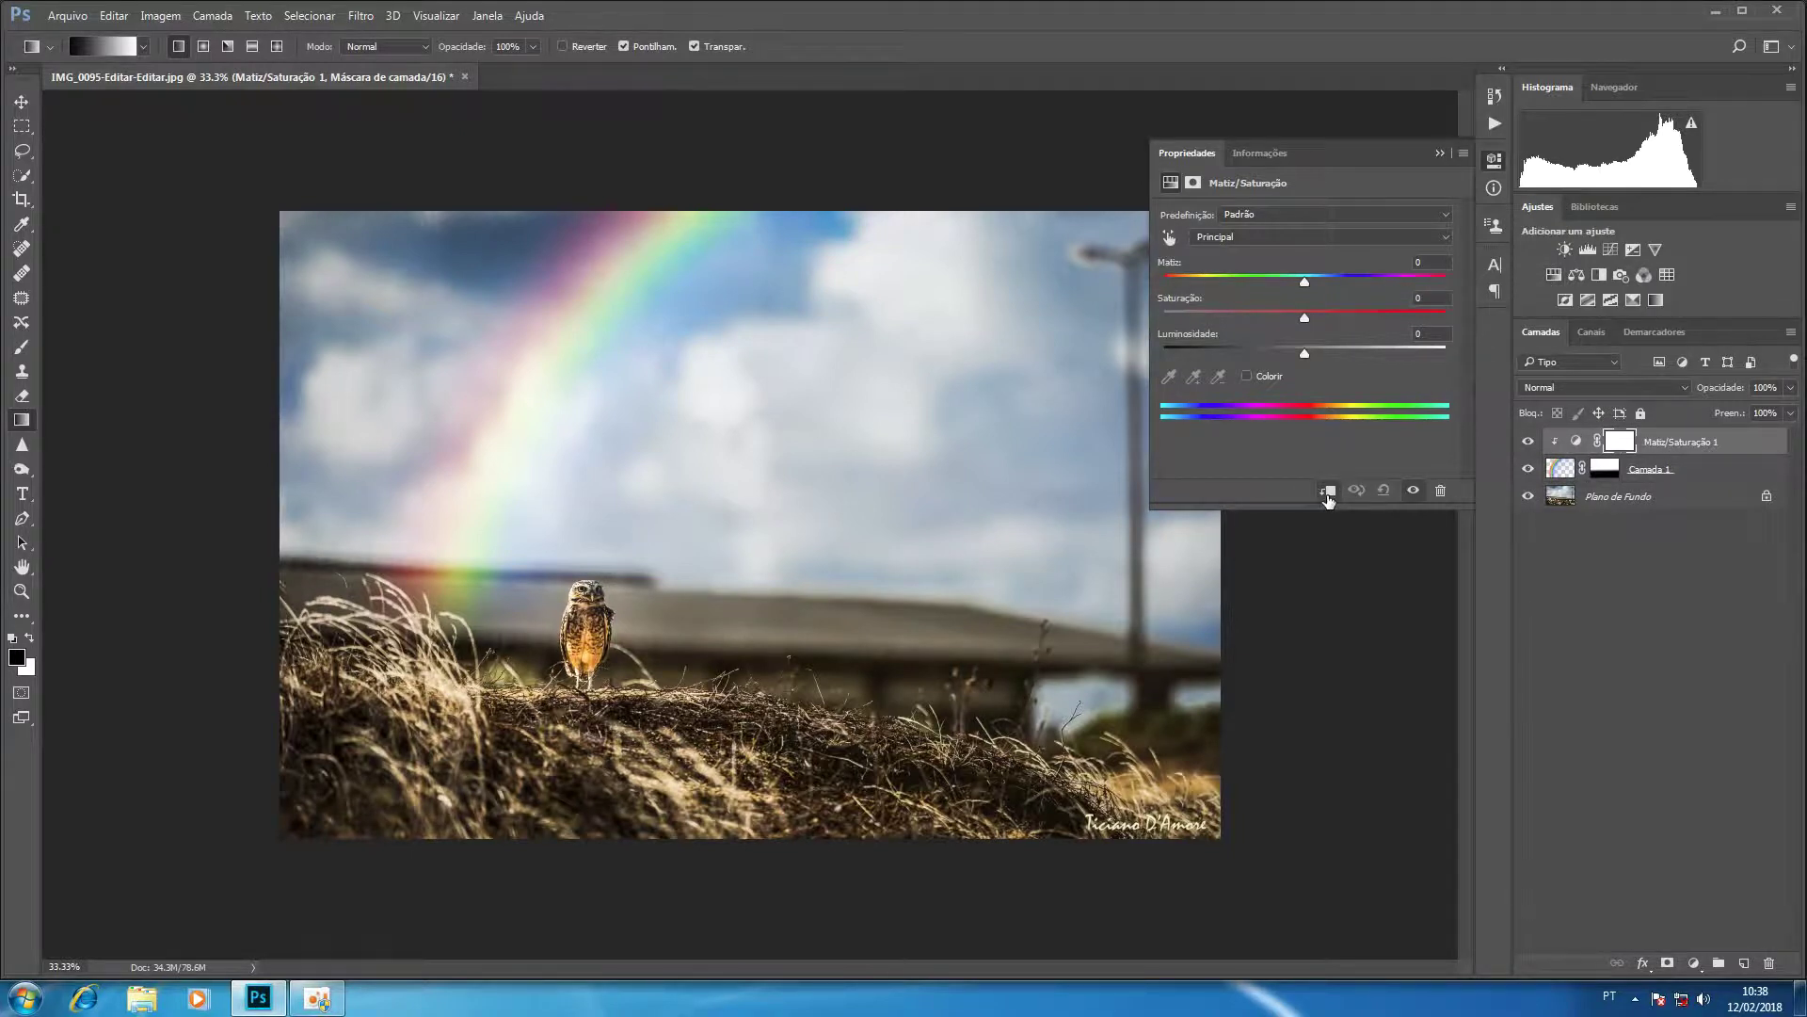
left_click(1437, 301)
key("Down")
key("Down")
key("Down")
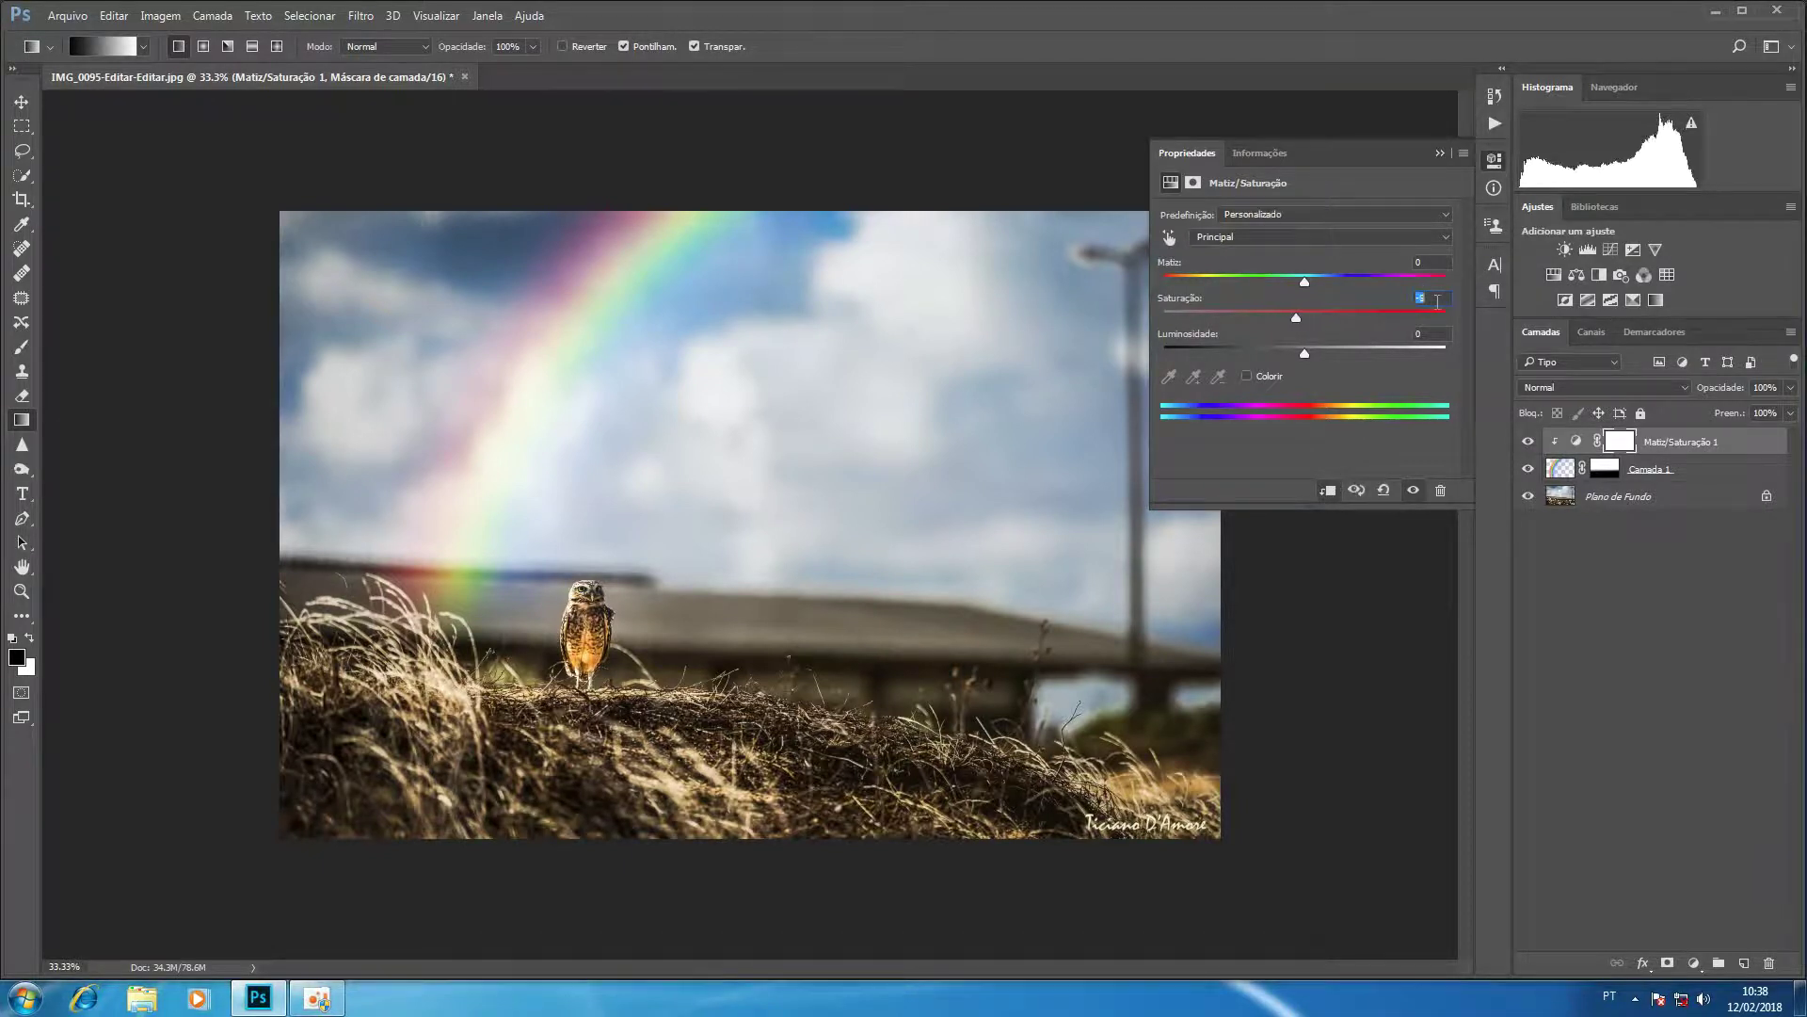
key("Up")
key("Up")
key("Down")
left_click(1459, 183)
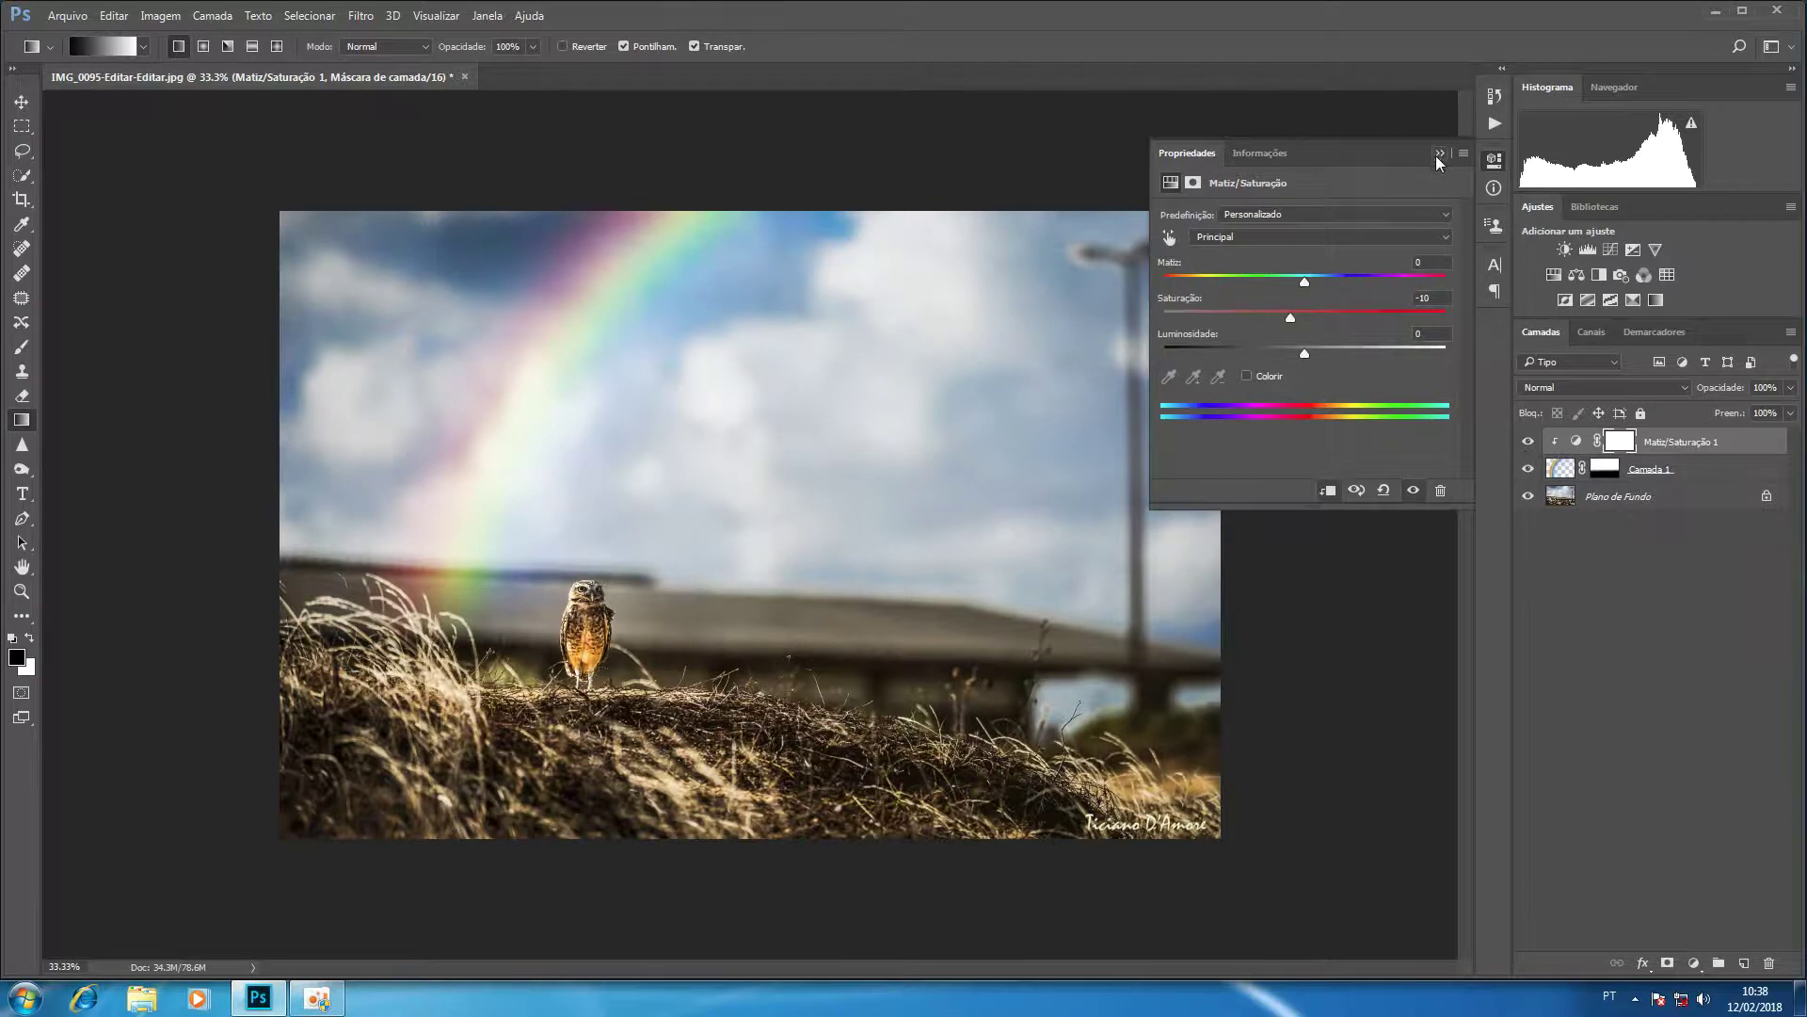
left_click(1438, 153)
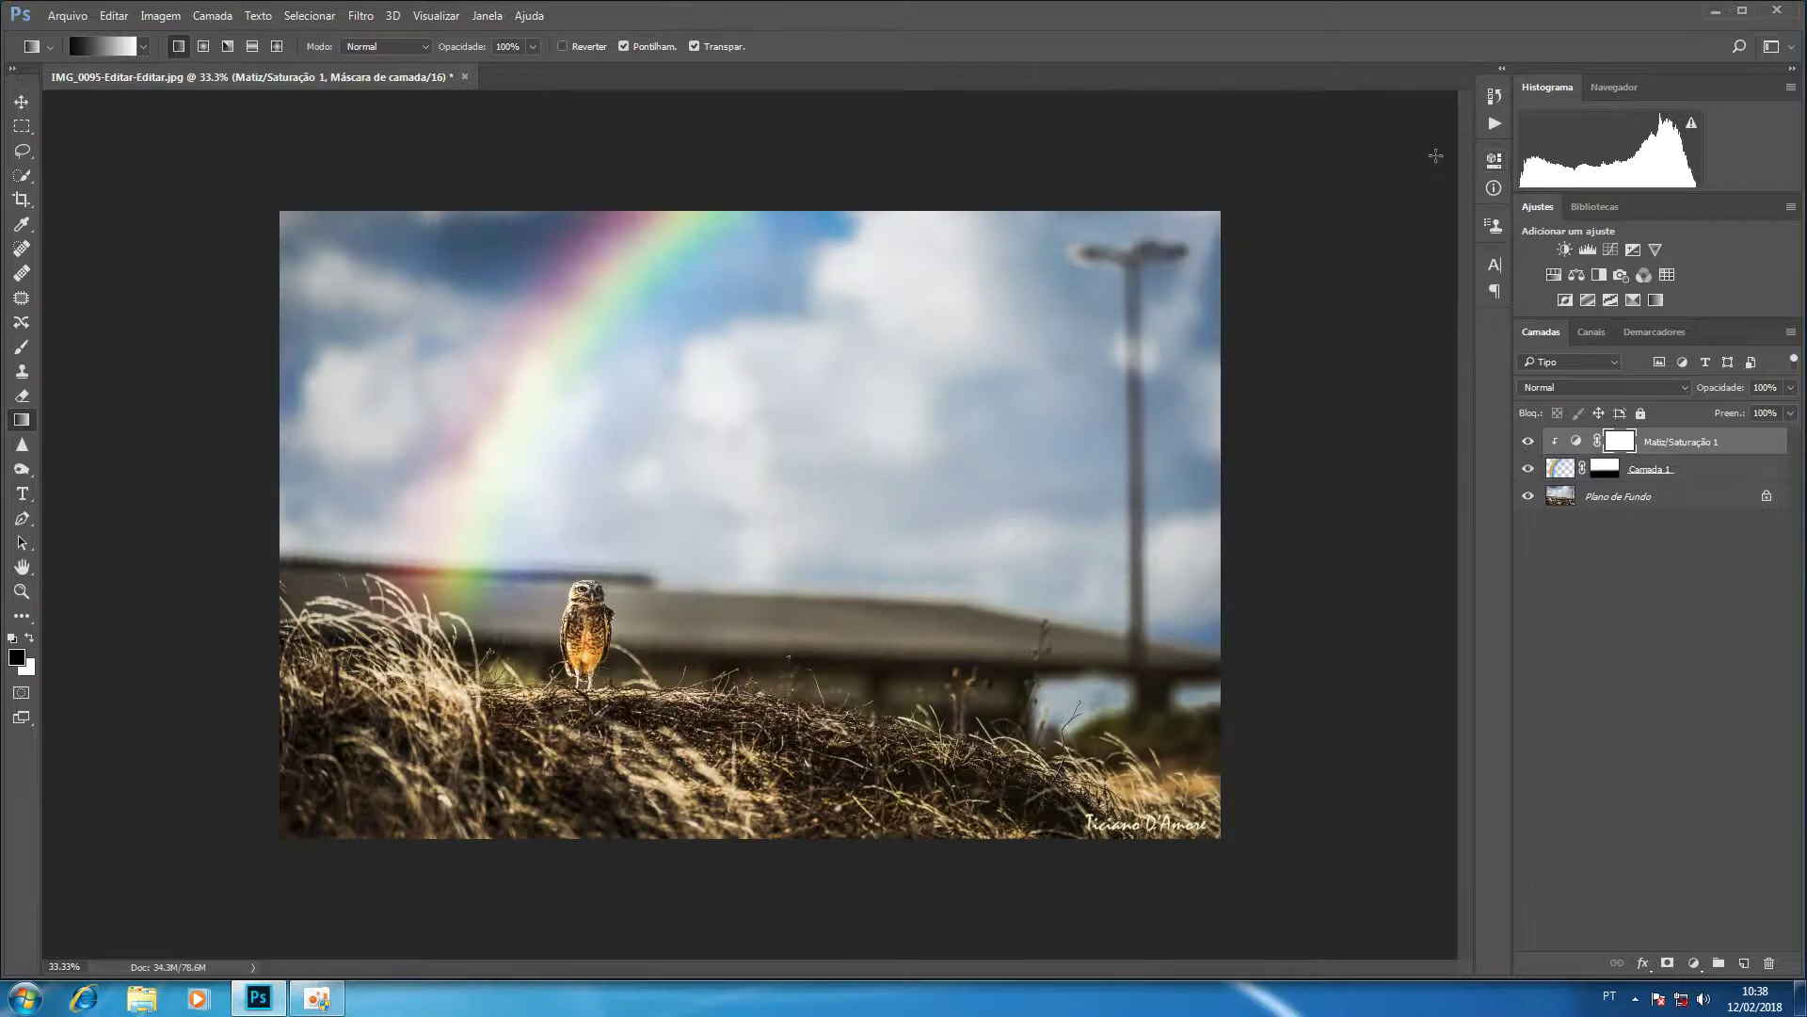
left_click(1528, 497, "alt")
left_click(1528, 497, "alt")
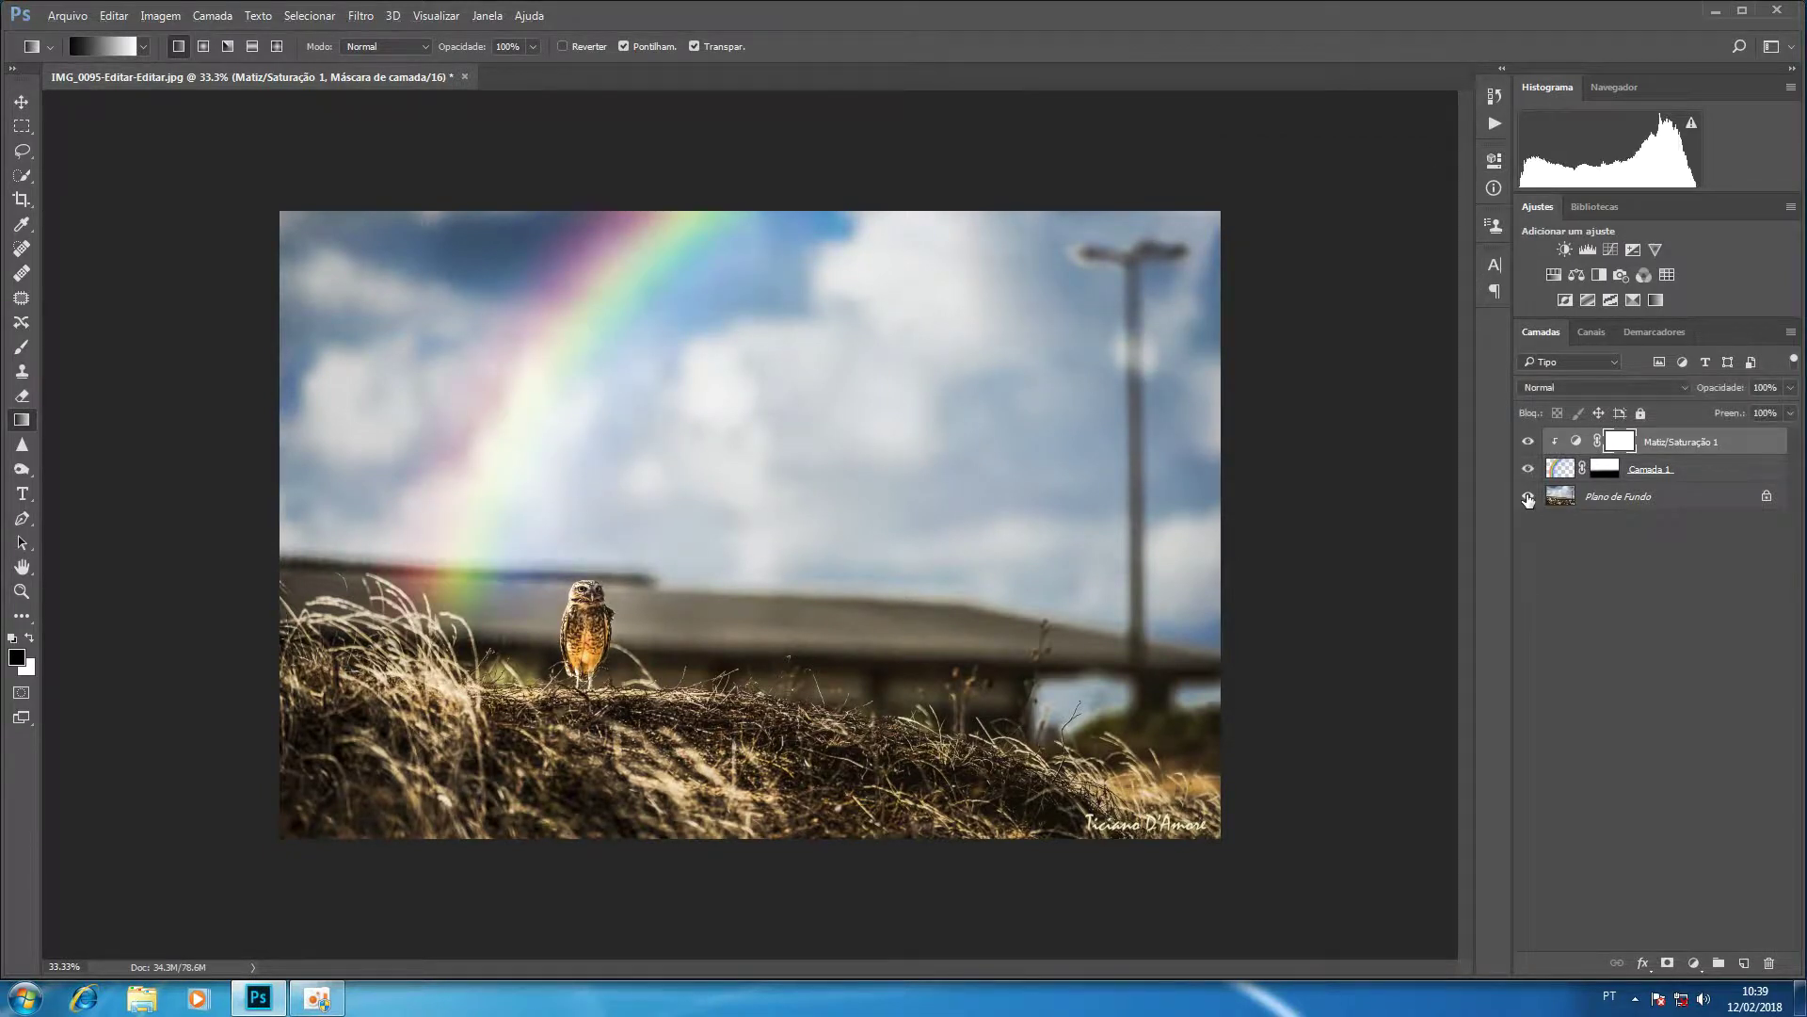